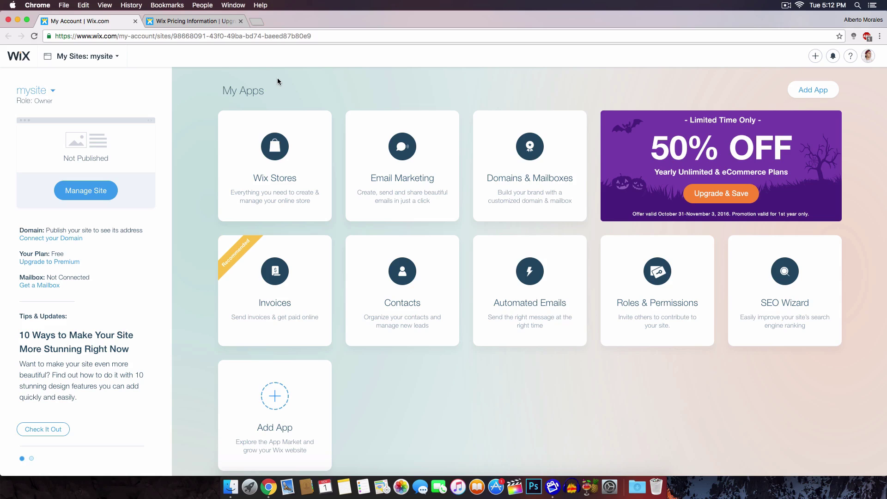
# Step: Review the prices and features of the Wix Premium Plans, then return to the account dashboard
pyautogui.click(183, 21)
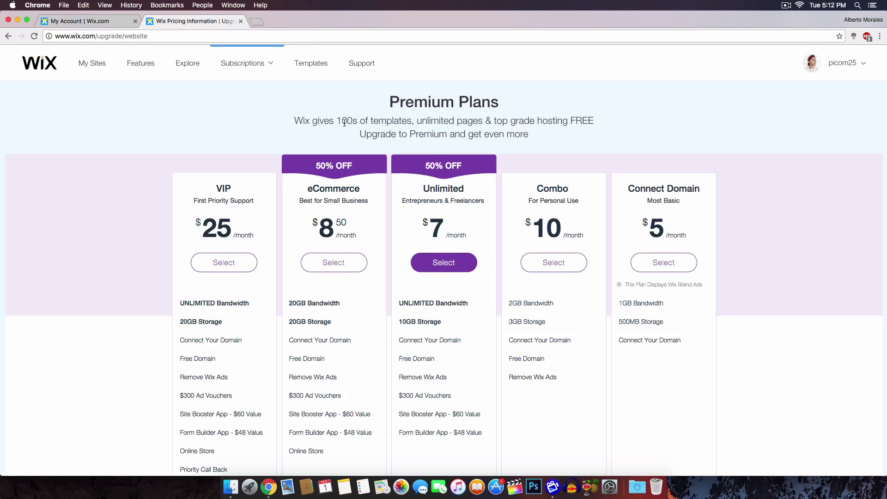
pyautogui.scroll(-5, 271, 120)
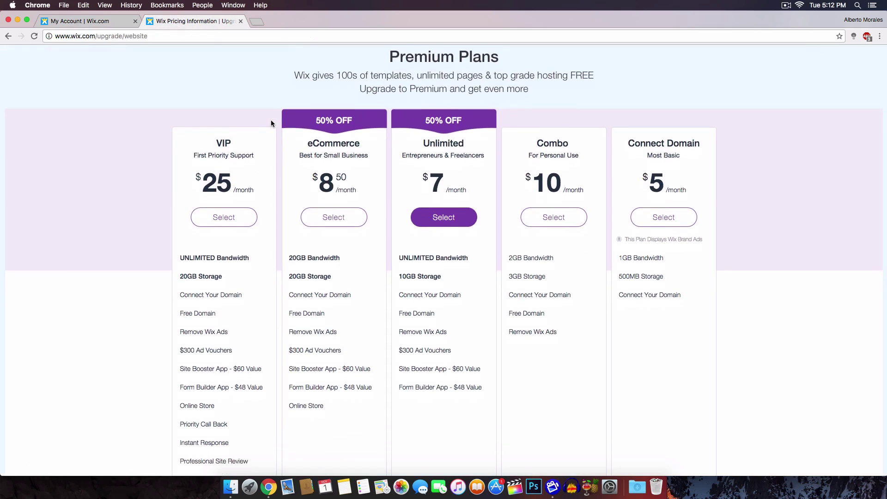
pyautogui.scroll(2, 497, 268)
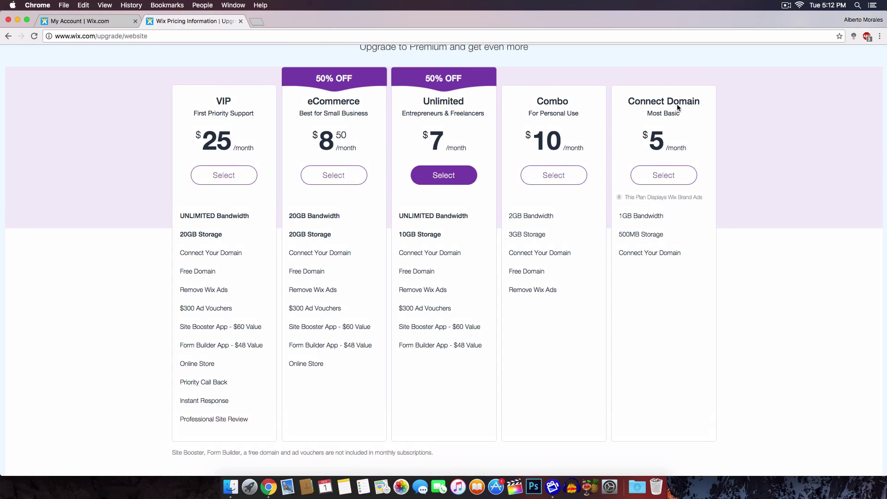
pyautogui.scroll(1, 651, 111)
pyautogui.scroll(3, 649, 113)
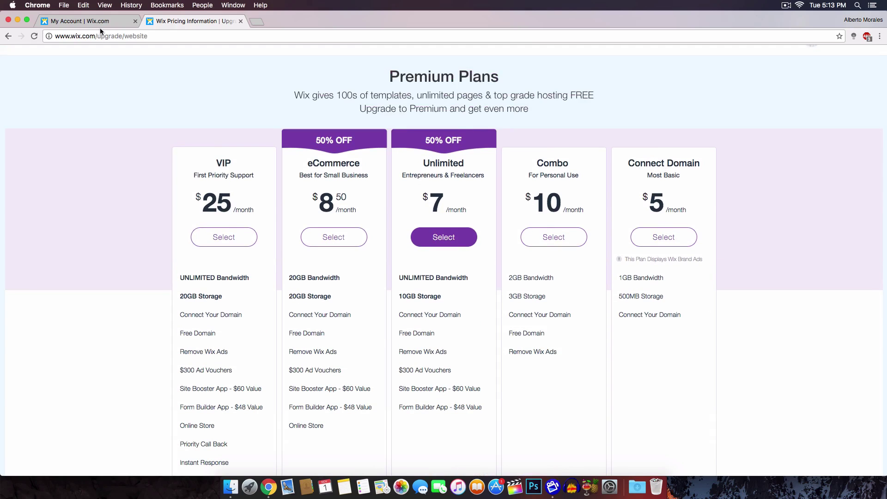
pyautogui.press('super+alt+Left')
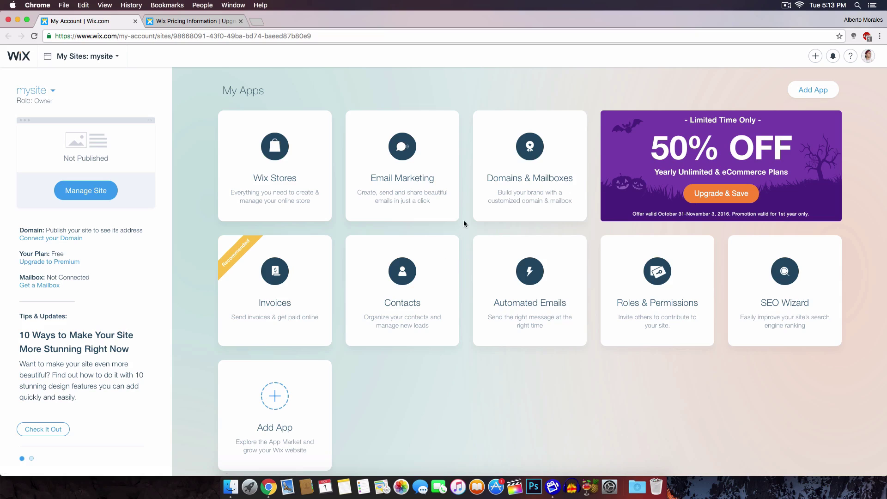
pyautogui.press('super+alt+Right')
pyautogui.press('super+alt+Left')
# Step: Switch to Finder, open "OCTOBER 297 o'clock pm (1).pdf" in Preview to view the whole poster, and quit Preview
pyautogui.click(230, 486)
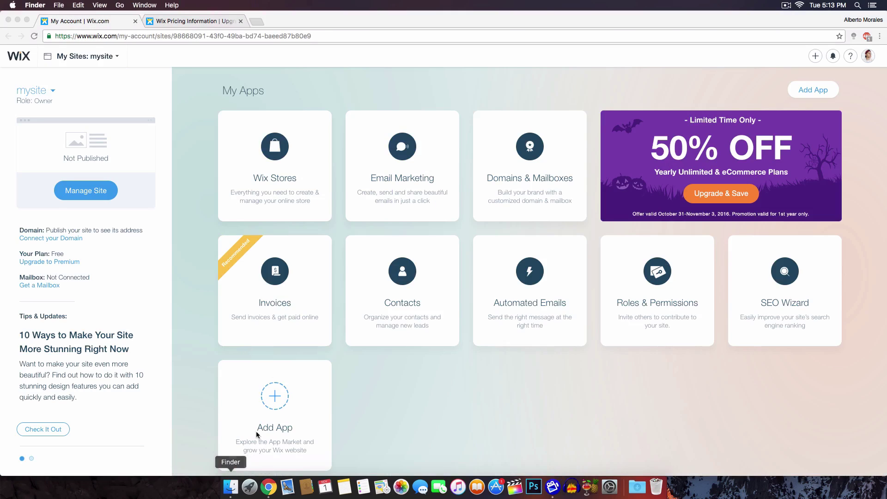
pyautogui.moveTo(446, 137); pyautogui.dragTo(466, 124)
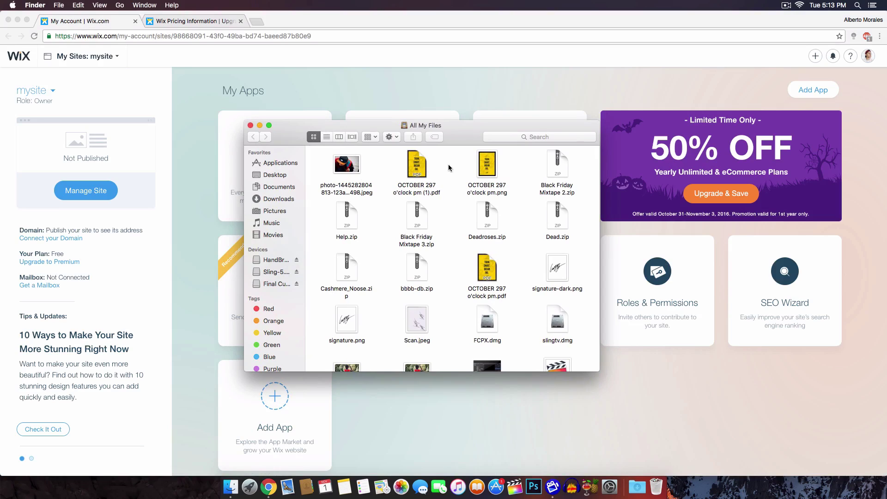
pyautogui.doubleClick(417, 162)
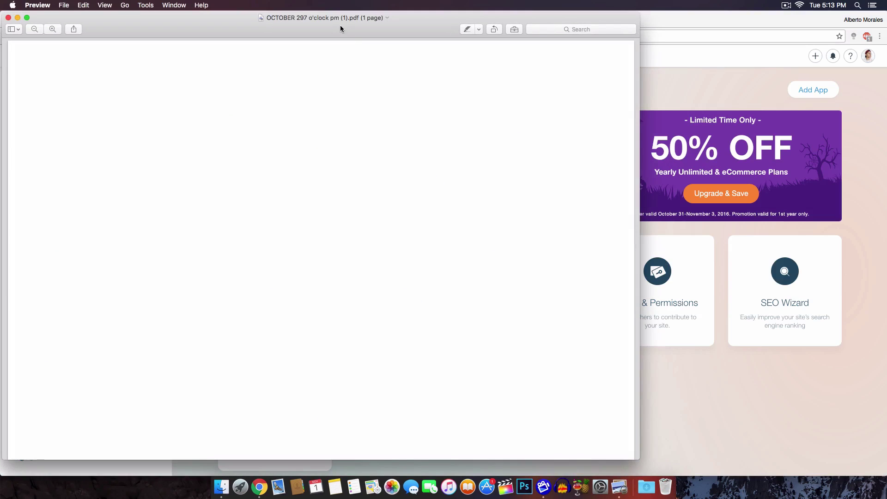
pyautogui.moveTo(341, 26); pyautogui.dragTo(445, 28)
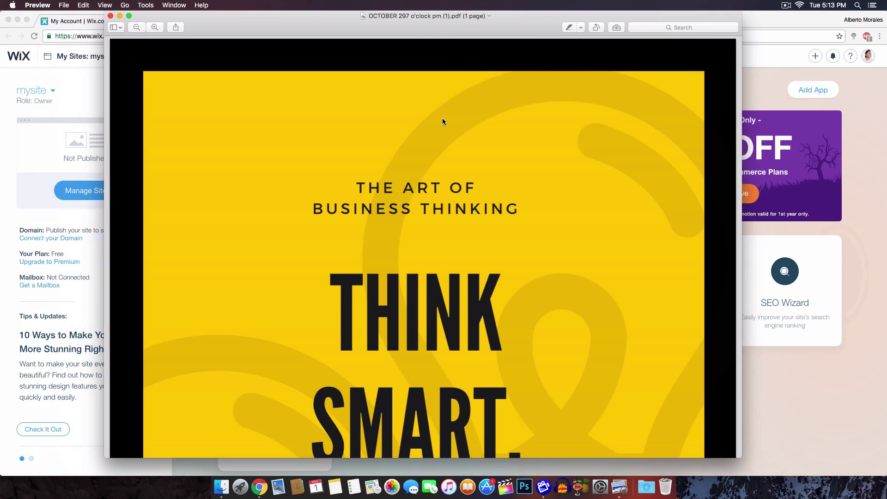
pyautogui.press('super+minus')
pyautogui.press('super+minus')
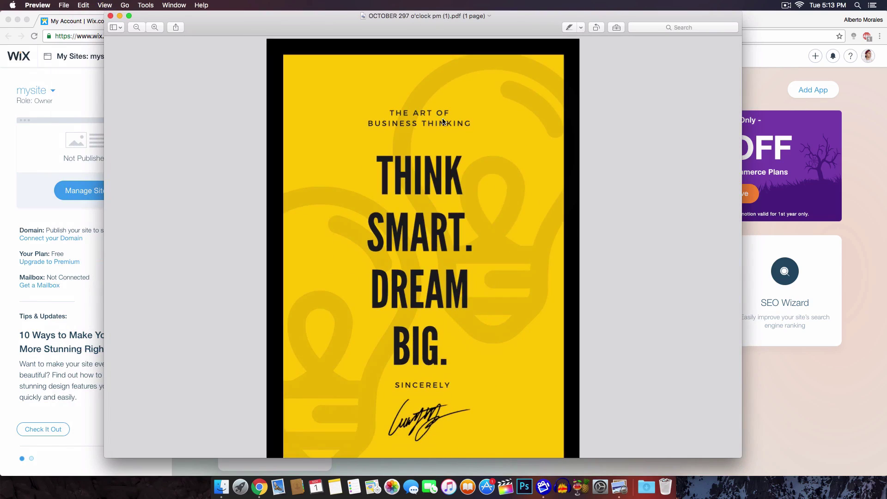
pyautogui.press('super+minus')
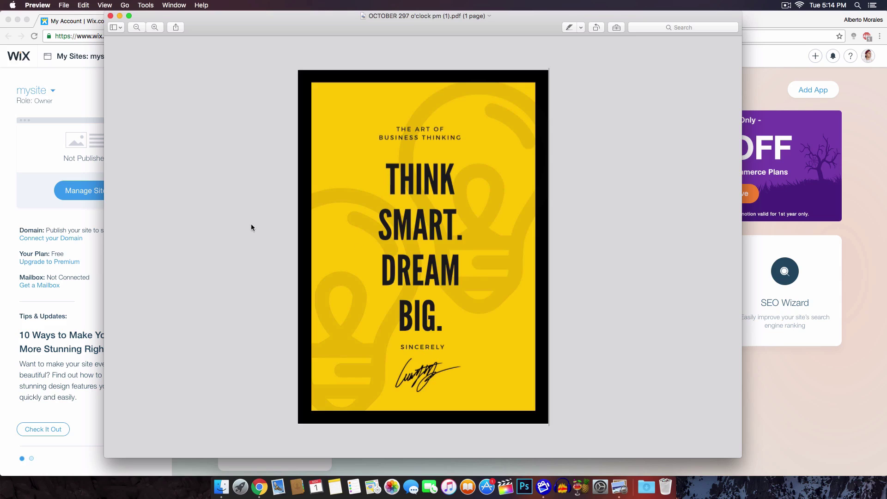
pyautogui.press('super+q')
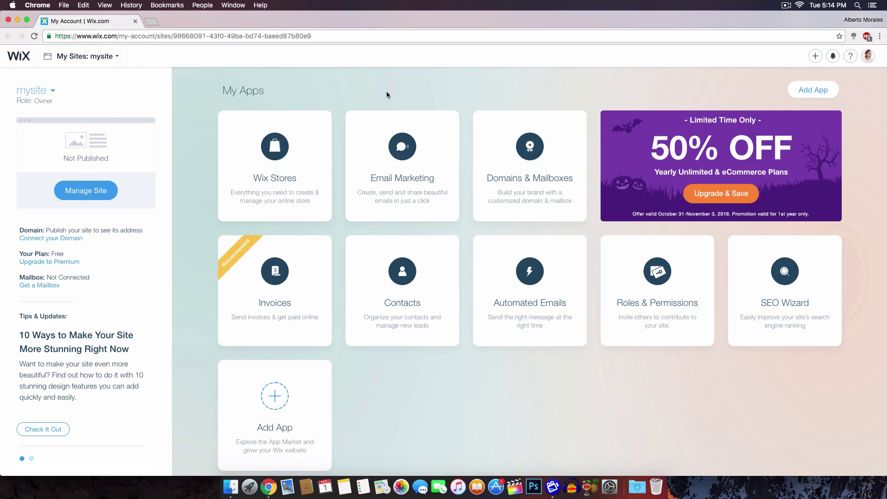
# Step: Start a new website in the Online Store category, using Wix ADI to create it
pyautogui.click(837, 55)
pyautogui.click(813, 56)
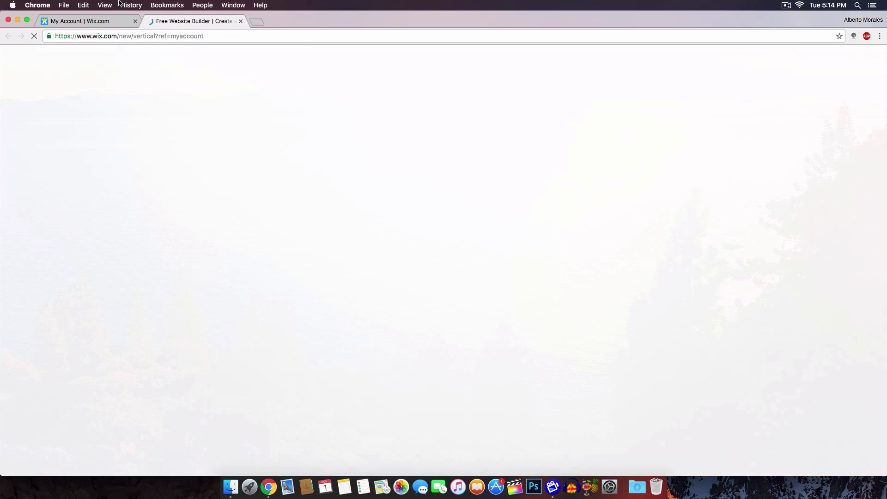
pyautogui.click(135, 21)
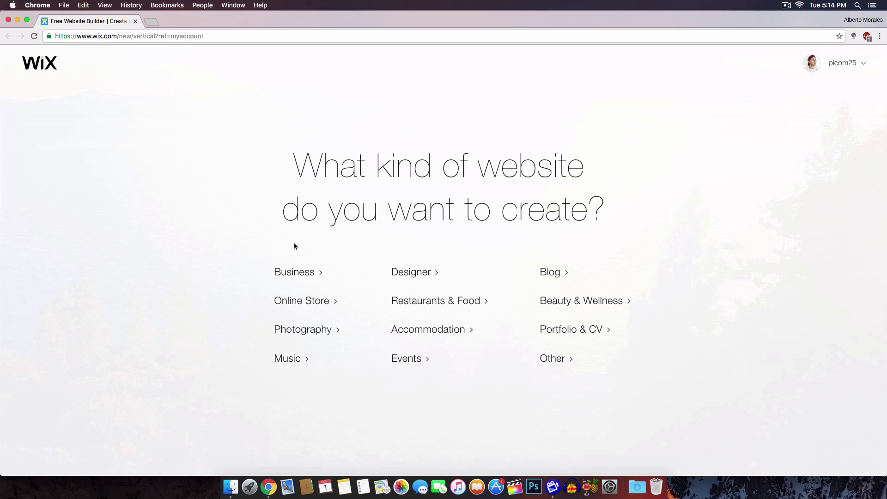
pyautogui.click(312, 300)
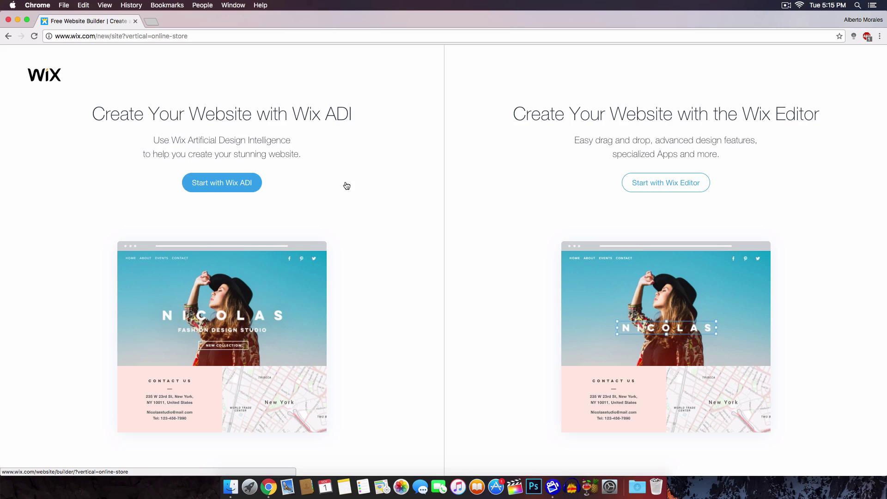
pyautogui.click(210, 185)
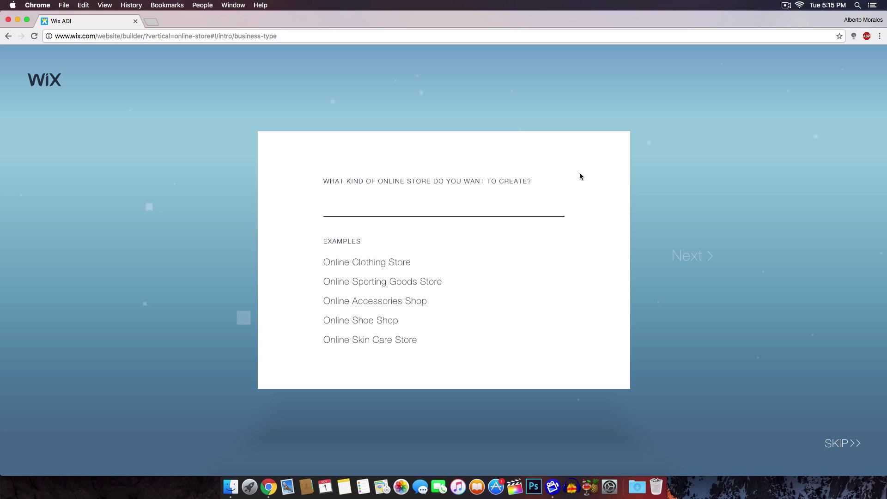
# Step: Set the store type to Online Accessories Shop and continue without any optional features
pyautogui.click(396, 306)
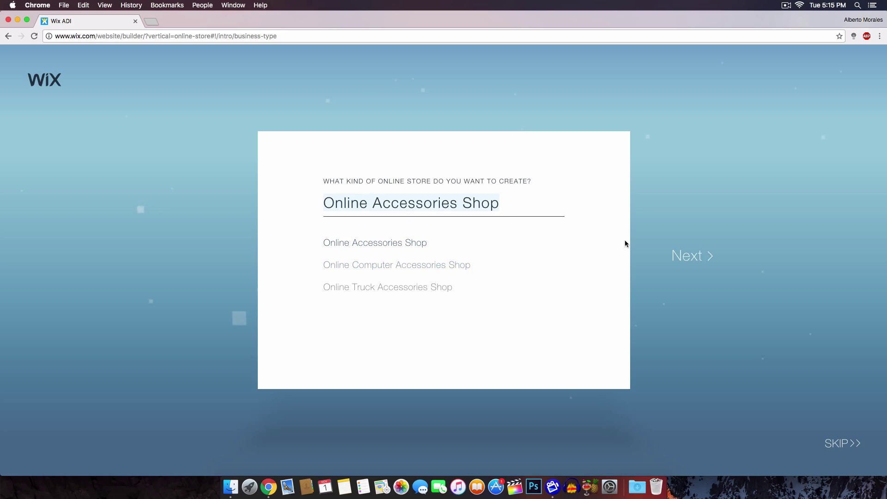
pyautogui.click(689, 257)
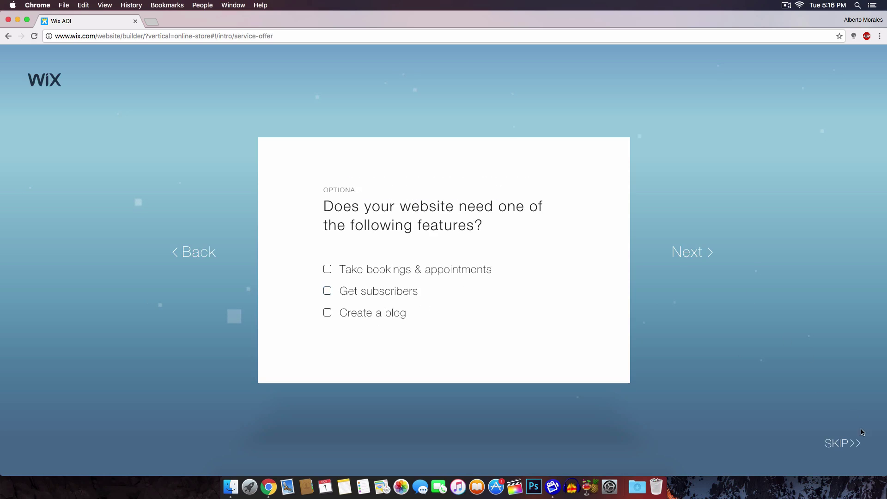
pyautogui.click(693, 251)
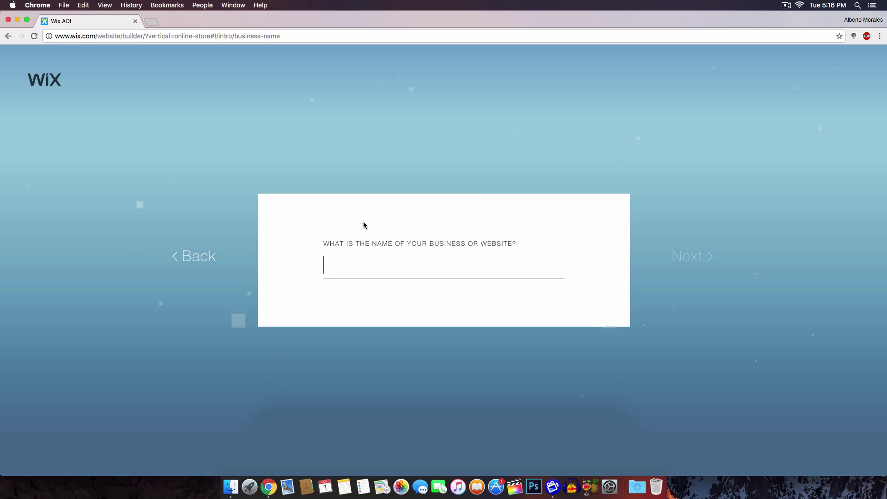
# Step: Name the business KingTutsPro Merch and proceed past the business details without an address or social link
pyautogui.write('KingTutsPro Merch')
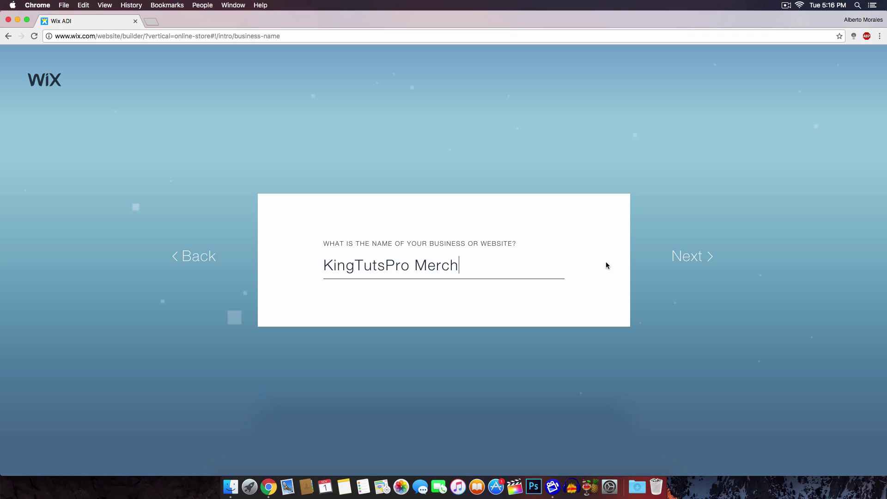
pyautogui.click(698, 257)
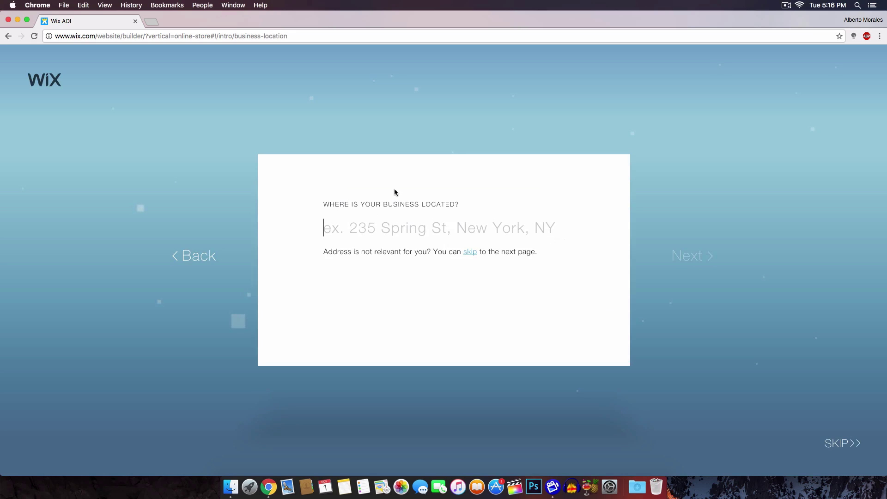
pyautogui.click(466, 254)
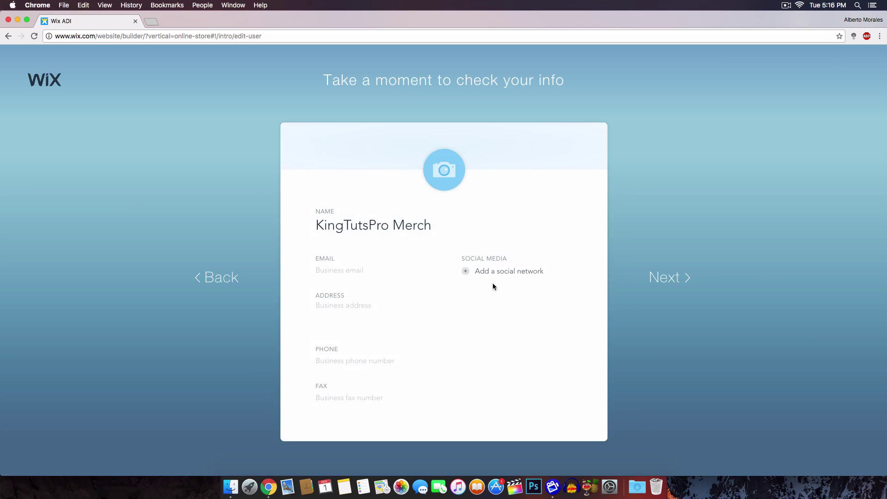
pyautogui.click(477, 273)
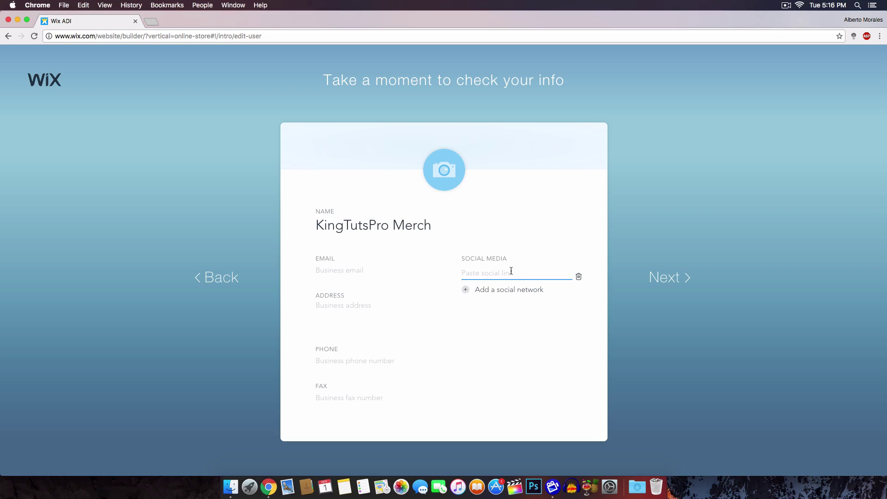
pyautogui.click(653, 278)
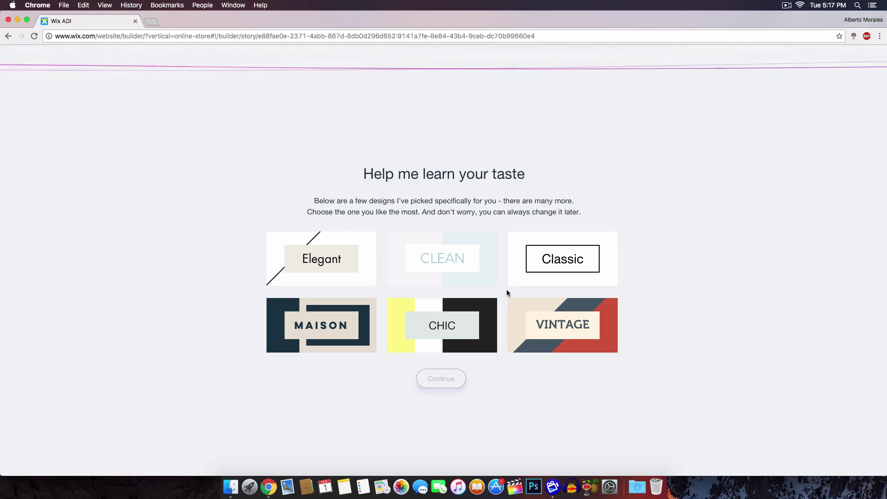
# Step: Choose the Chic design style and let Wix ADI build the homepage
pyautogui.click(455, 321)
pyautogui.click(454, 381)
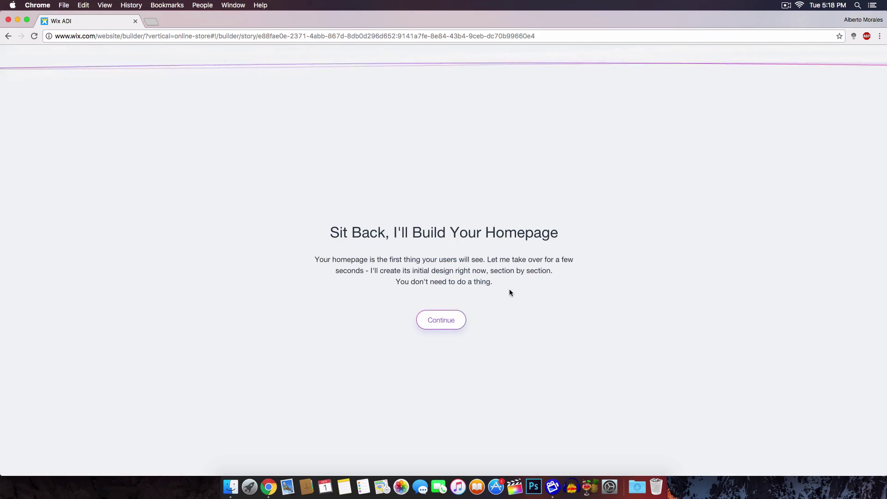
pyautogui.click(431, 318)
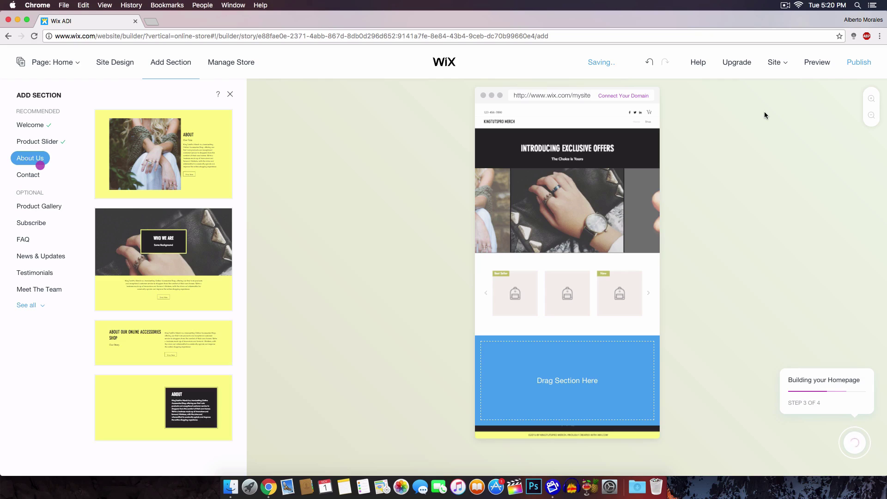
pyautogui.click(164, 260)
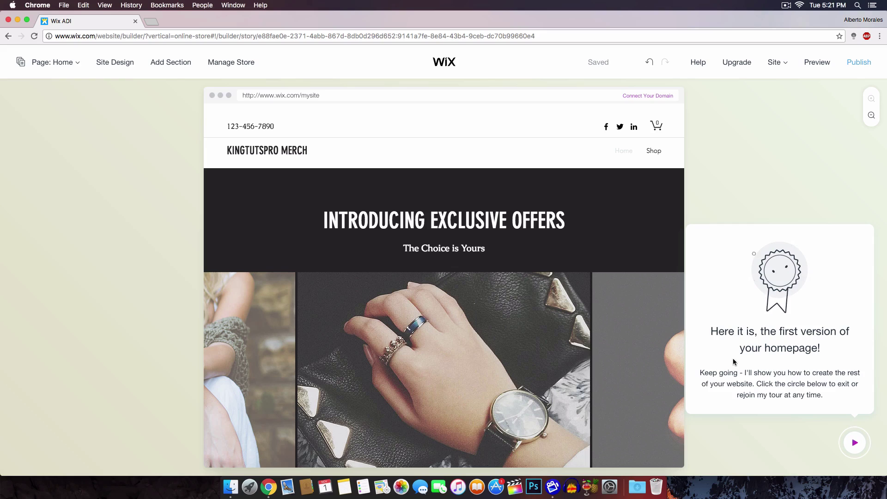
# Step: Start the Entire Website Design guide with the Show Me How option and open the site design themes
pyautogui.click(850, 442)
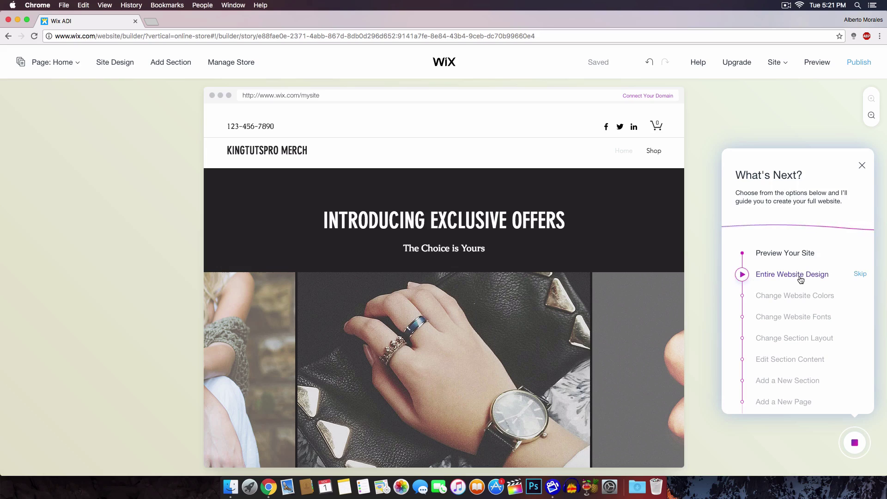
pyautogui.click(742, 275)
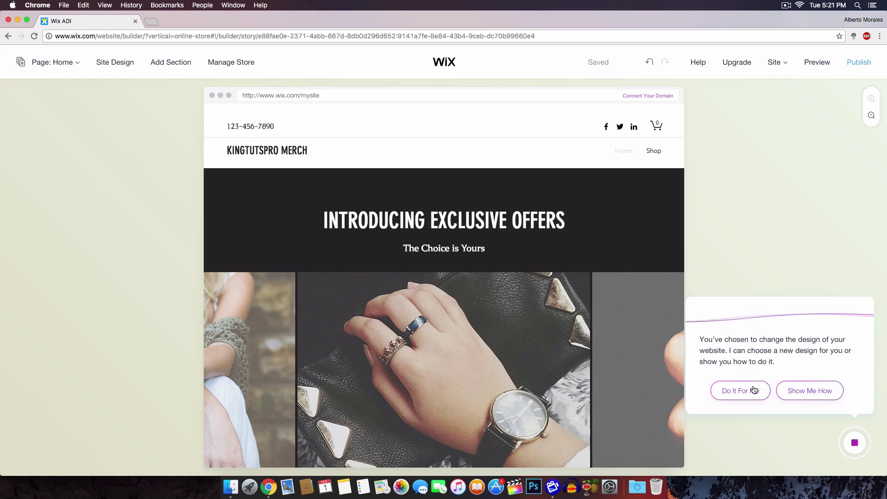
pyautogui.click(798, 394)
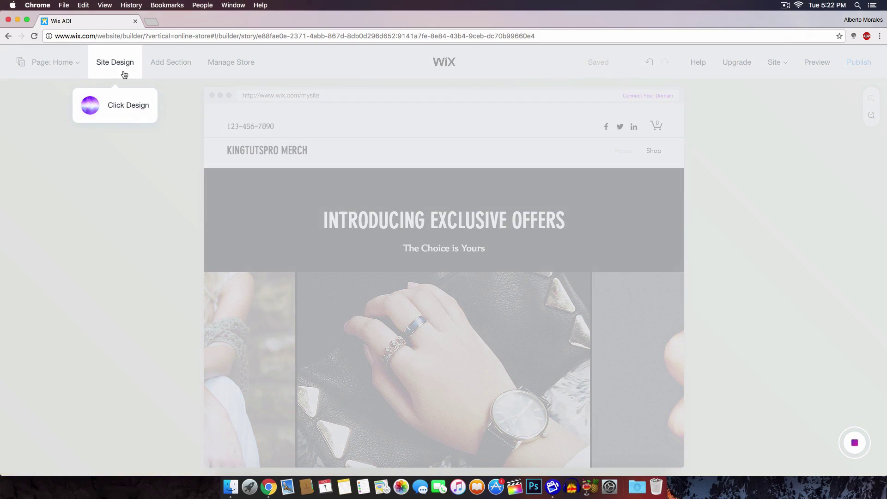
pyautogui.click(103, 63)
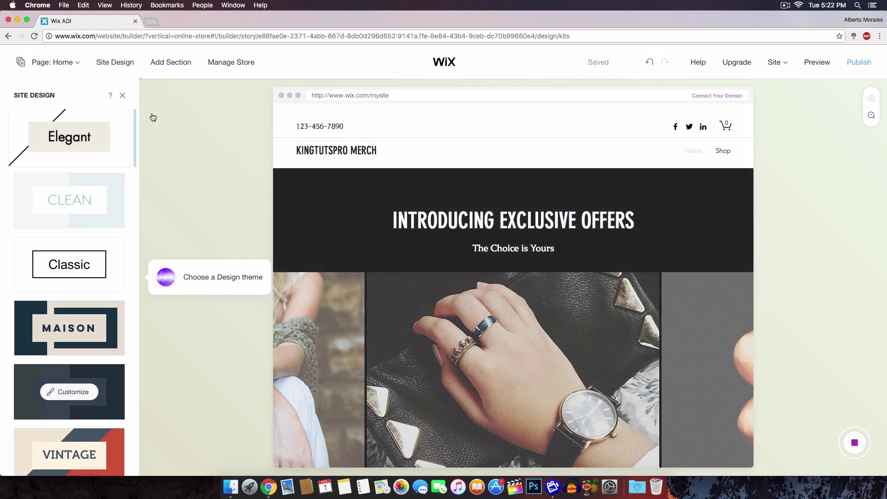
# Step: Apply the Vogue design theme to the site and keep it
pyautogui.scroll(-10, 74, 197)
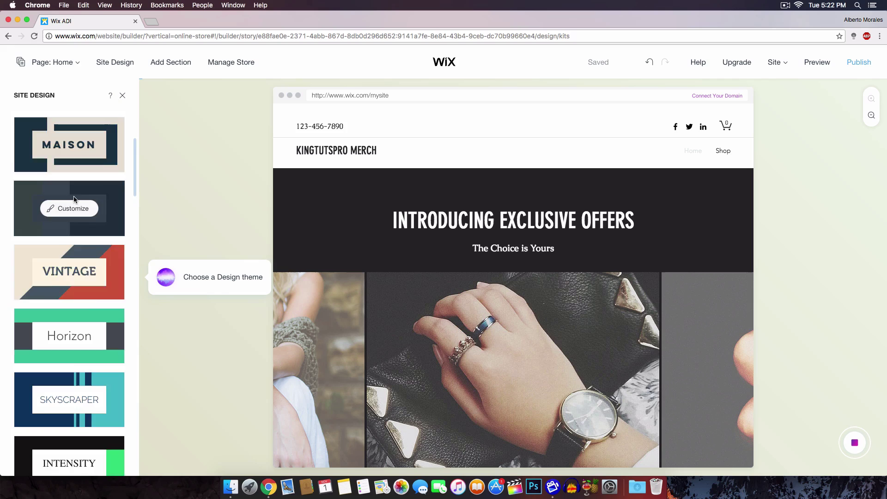
pyautogui.scroll(-5, 75, 200)
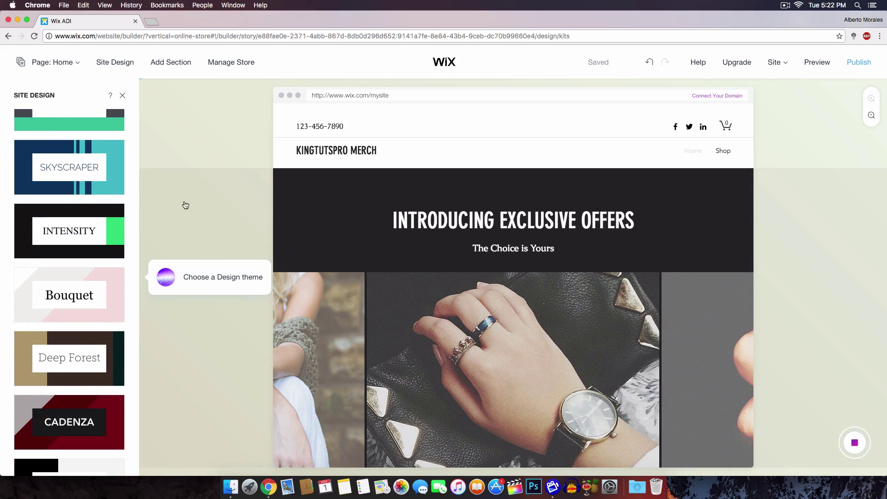
pyautogui.scroll(-10, 42, 182)
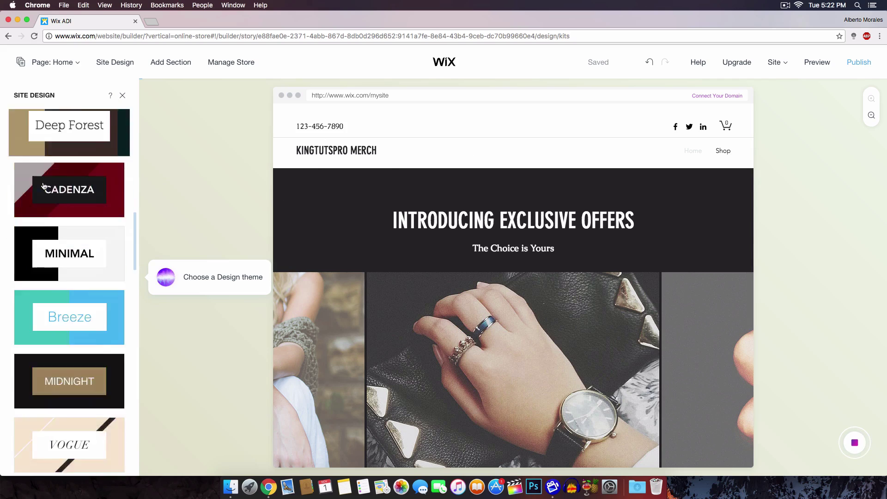
pyautogui.scroll(-5, 44, 185)
pyautogui.scroll(1, 44, 184)
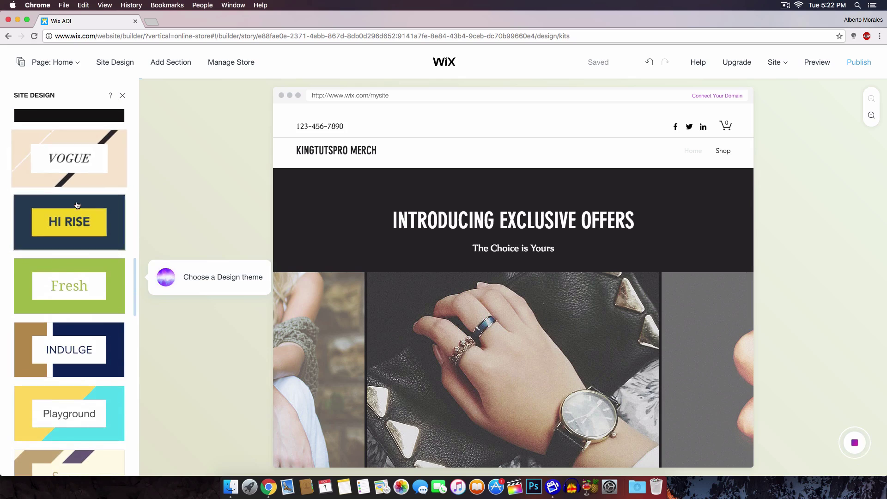
pyautogui.scroll(-2, 79, 222)
pyautogui.scroll(-20, 79, 224)
pyautogui.scroll(20, 81, 224)
pyautogui.scroll(3, 80, 224)
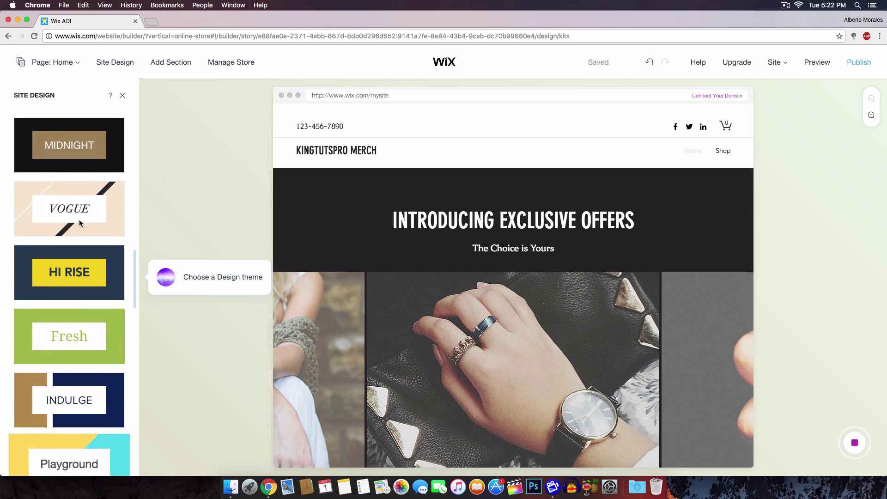
pyautogui.click(85, 196)
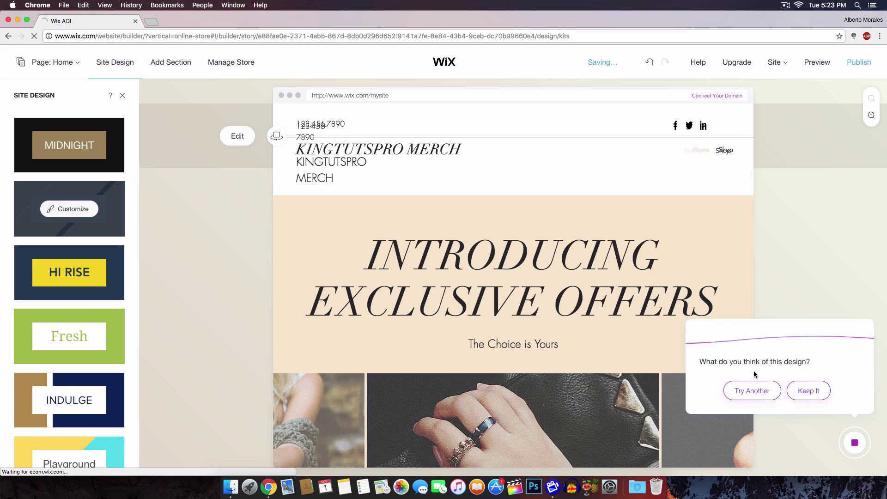
pyautogui.click(808, 390)
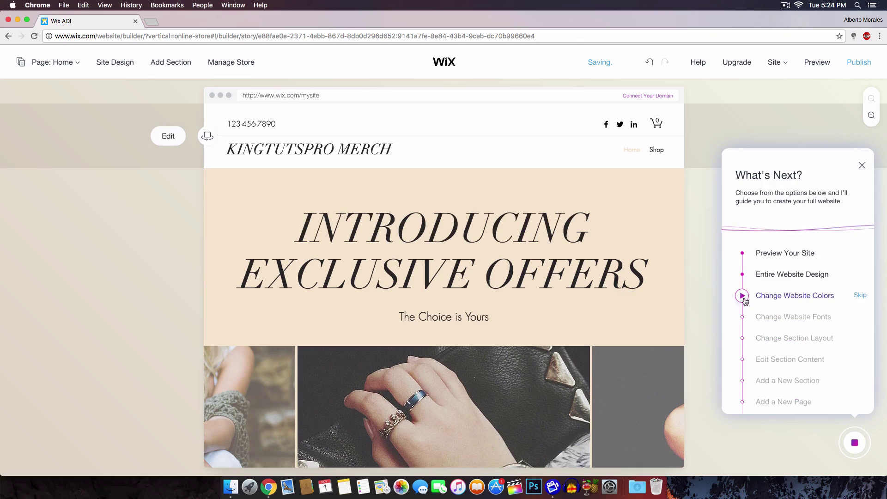
# Step: Follow the Change Website Colors guide with Show Me How and apply the black, dark grey and turquoise color set to the Vogue kit
pyautogui.click(743, 299)
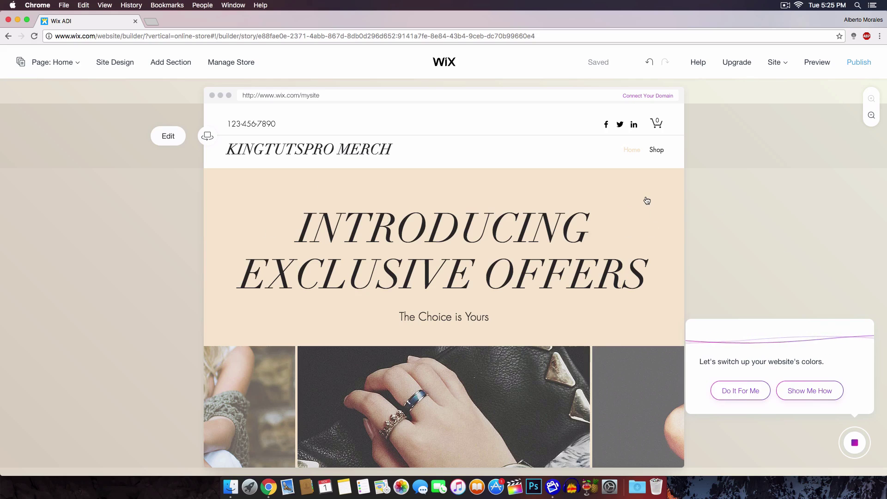
pyautogui.scroll(-2, 645, 203)
pyautogui.click(806, 396)
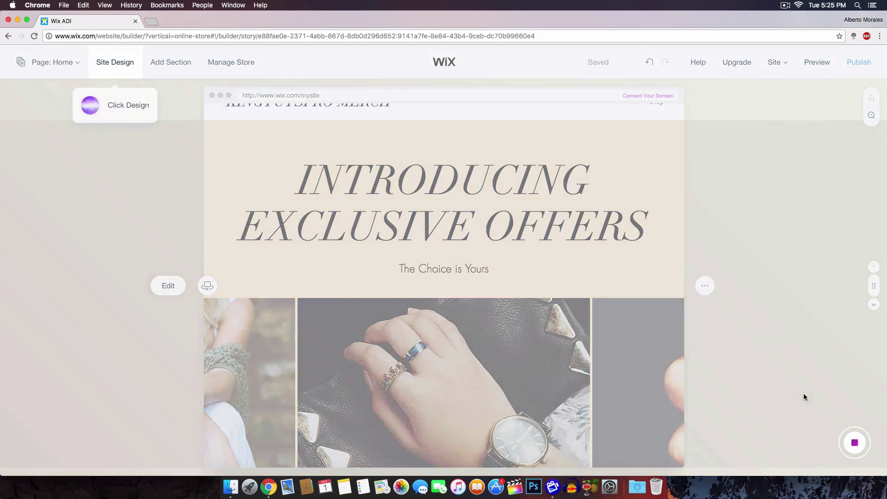
pyautogui.click(111, 63)
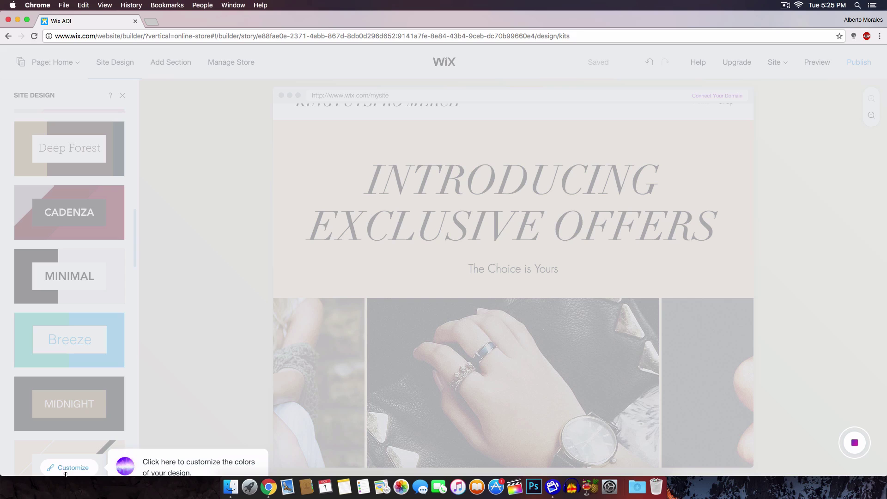
pyautogui.click(69, 474)
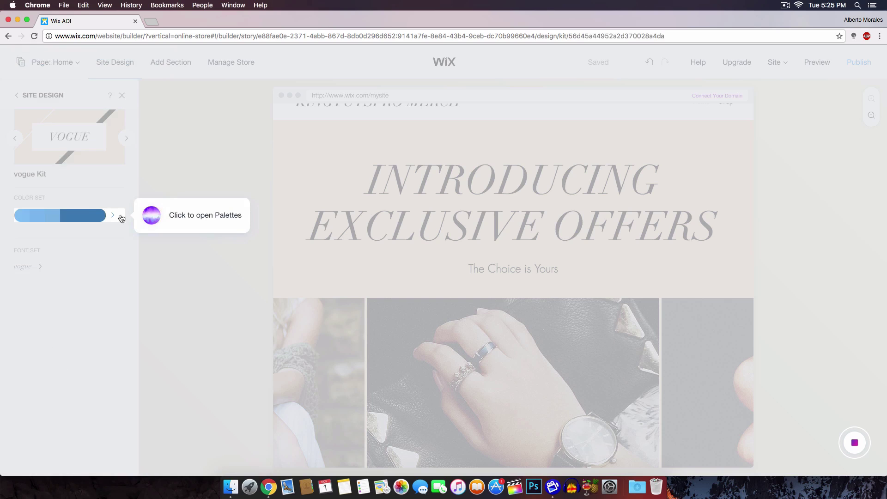
pyautogui.click(81, 215)
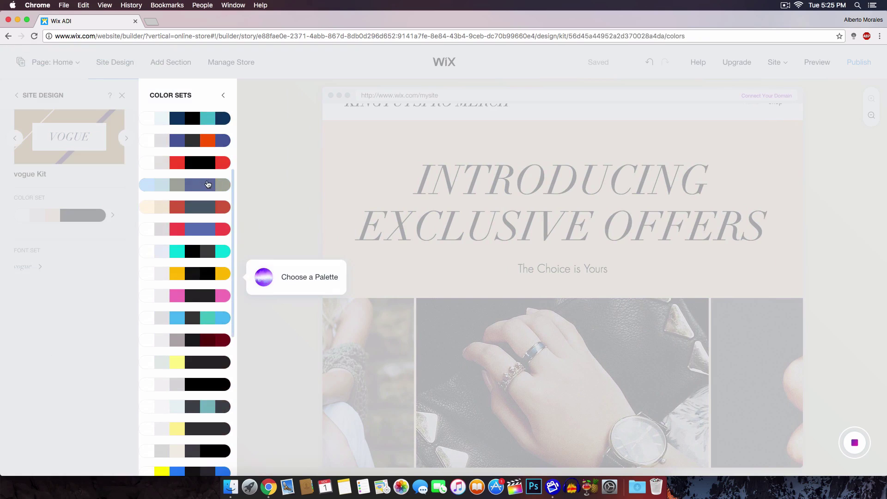
pyautogui.scroll(-1, 208, 185)
pyautogui.click(208, 239)
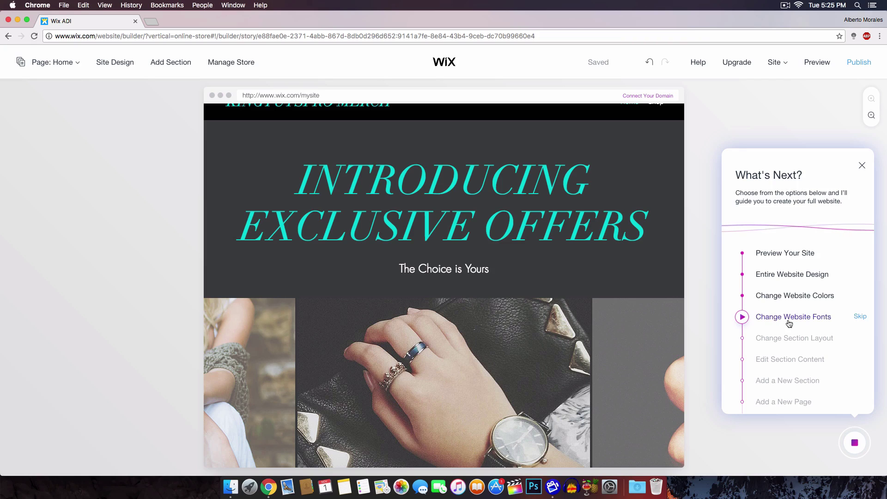
# Step: Skip the font change and use the Show Me How guide to open layout options for the Introducing Exclusive Offers section
pyautogui.click(860, 317)
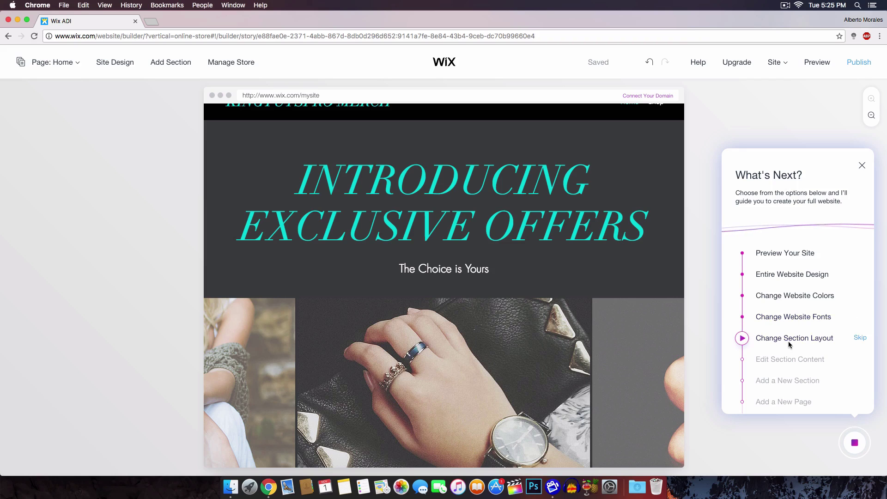
pyautogui.click(742, 340)
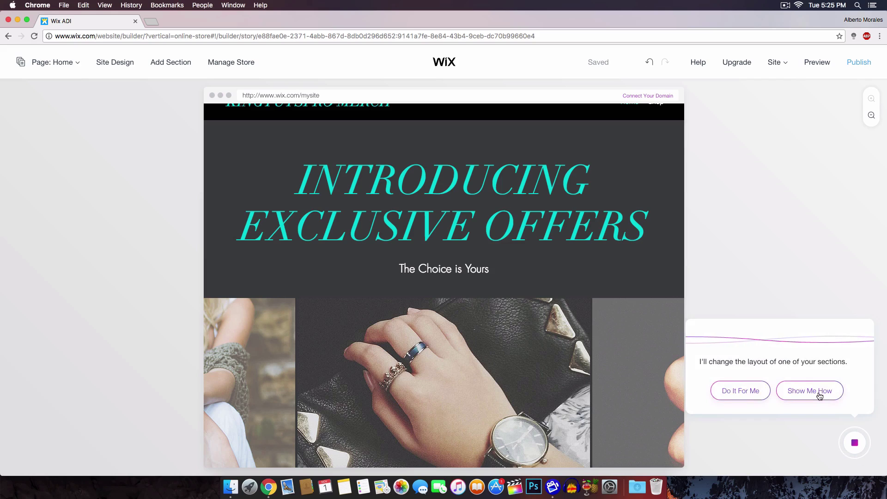
pyautogui.click(817, 393)
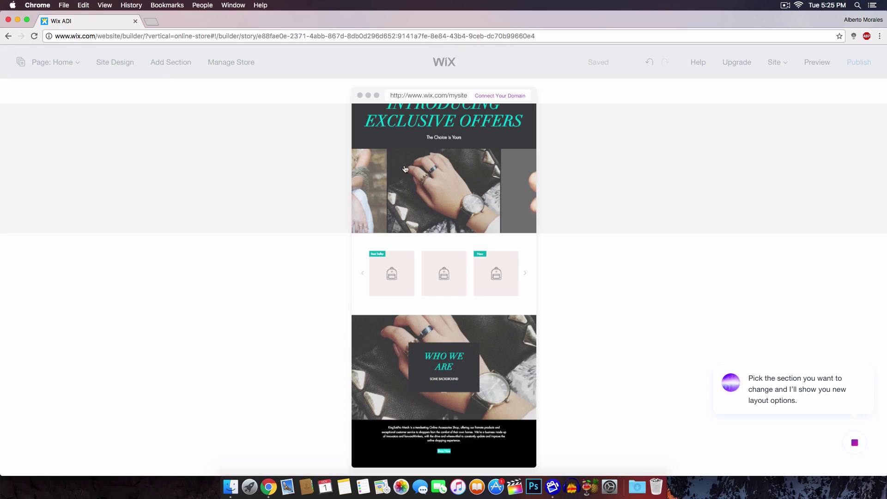
pyautogui.click(291, 186)
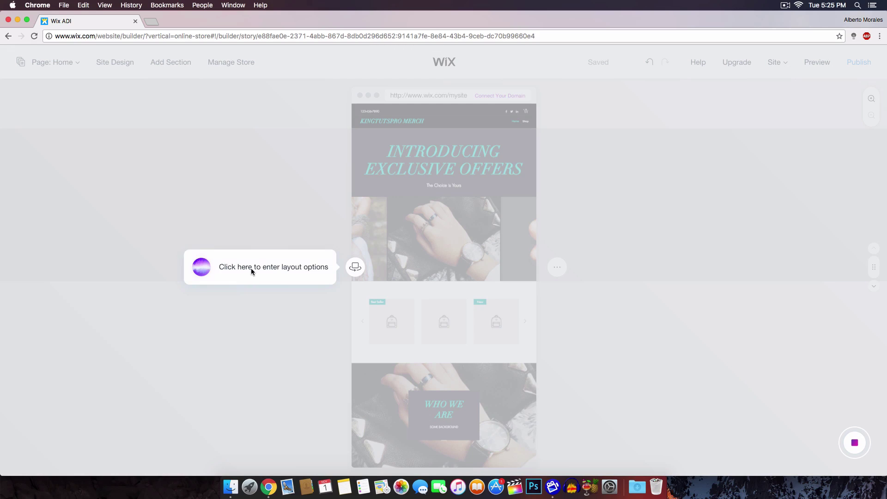
pyautogui.click(354, 273)
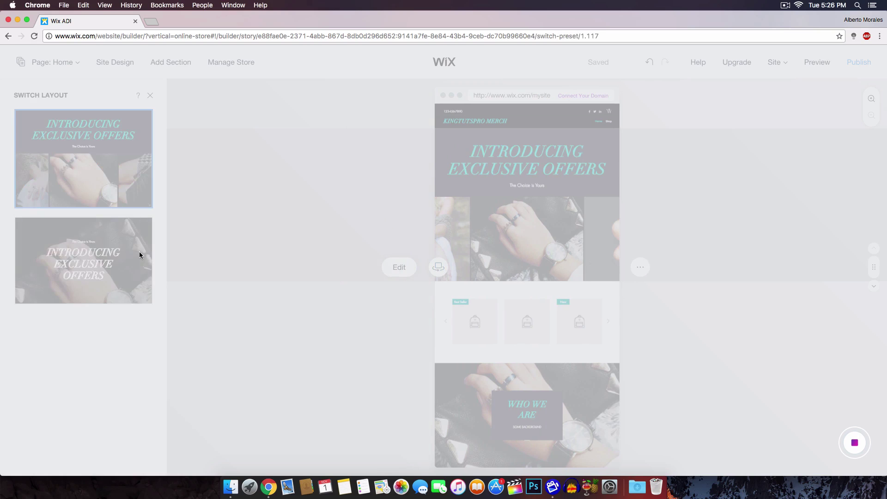
# Step: Switch the section to the layout with a centered white headline over one full-width photo and keep it
pyautogui.scroll(-2, 115, 254)
pyautogui.scroll(2, 99, 252)
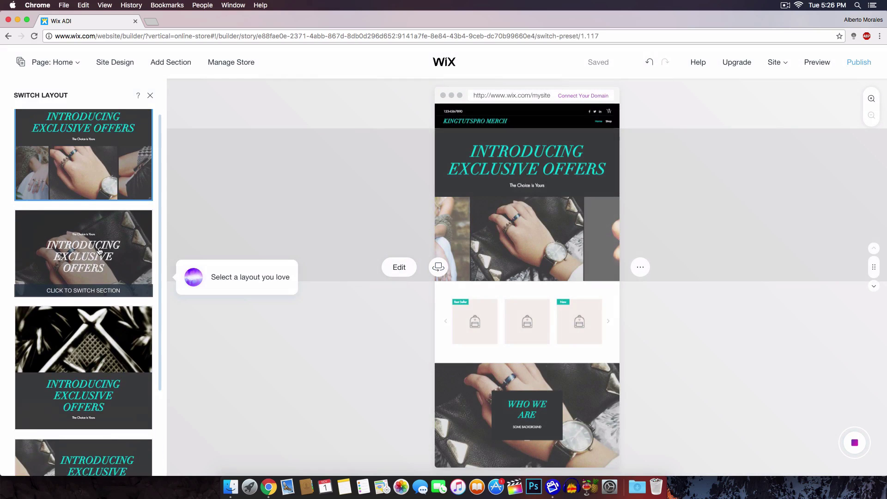
pyautogui.scroll(-10, 99, 251)
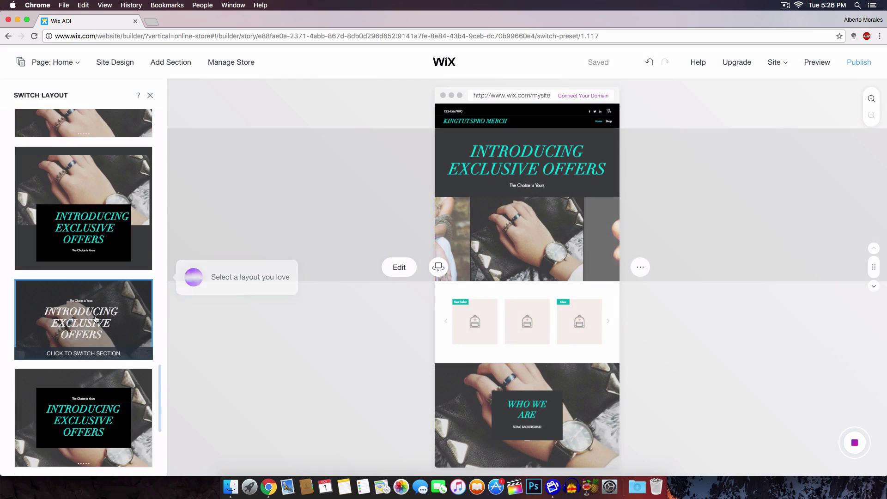
pyautogui.click(96, 318)
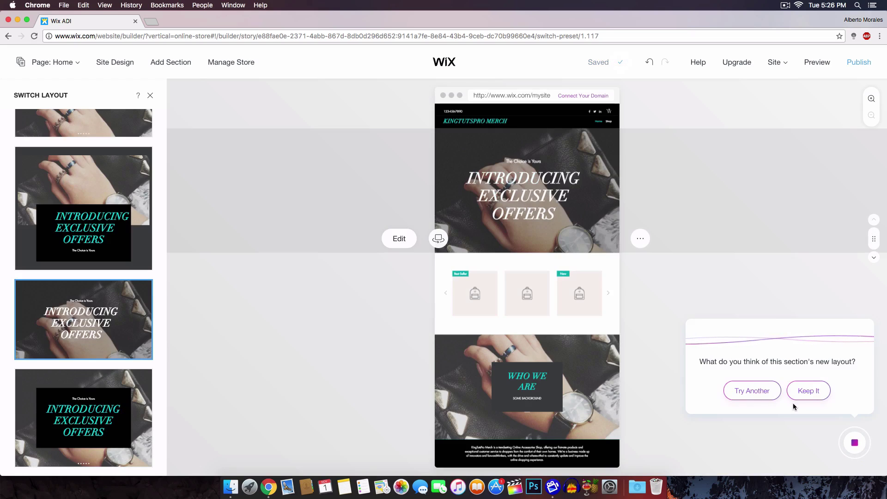
pyautogui.click(810, 389)
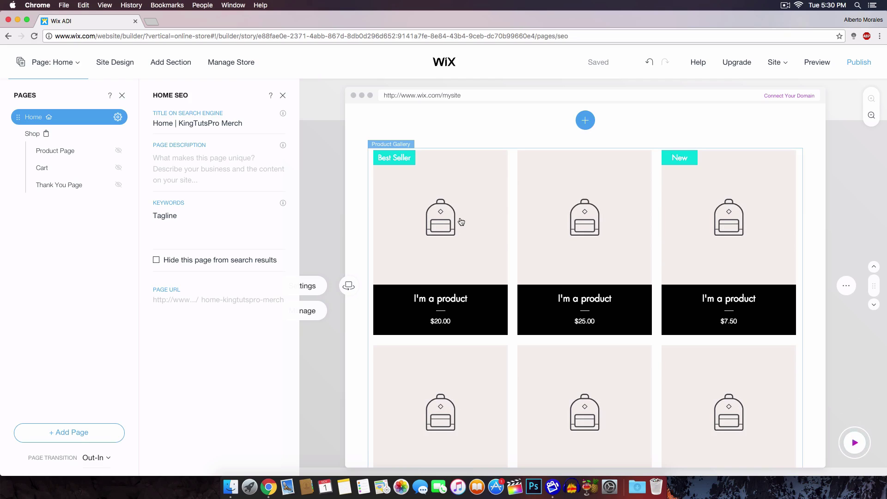
# Step: Delete the product gallery section directly below the hero image on the homepage and confirm the deletion
pyautogui.scroll(5, 461, 221)
pyautogui.scroll(-5, 461, 218)
pyautogui.scroll(5, 461, 211)
pyautogui.scroll(3, 454, 162)
pyautogui.scroll(-5, 521, 346)
pyautogui.click(779, 286)
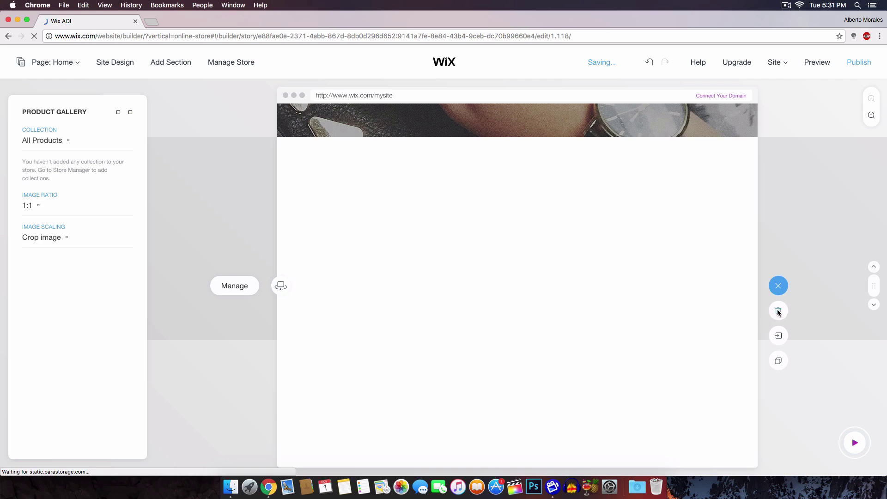
pyautogui.click(778, 312)
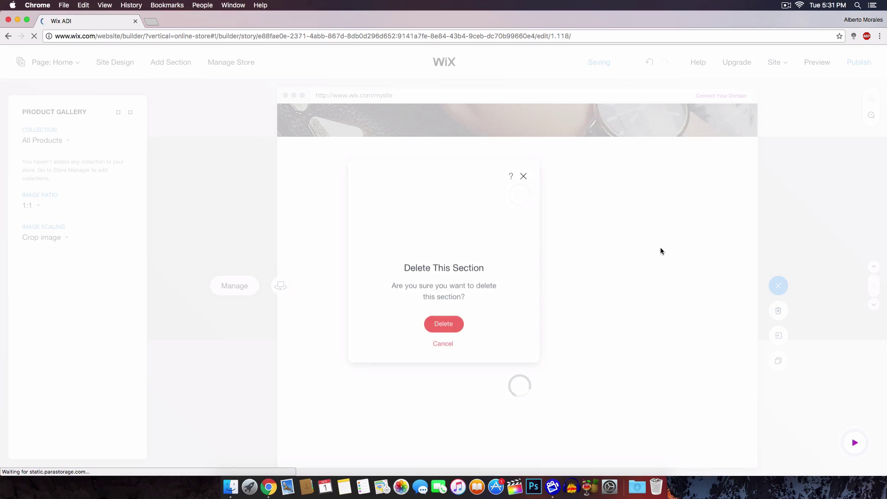
pyautogui.click(442, 326)
# Step: Open store management from the remaining homepage product gallery and look through the full product list
pyautogui.scroll(-3, 451, 284)
pyautogui.scroll(-3, 452, 284)
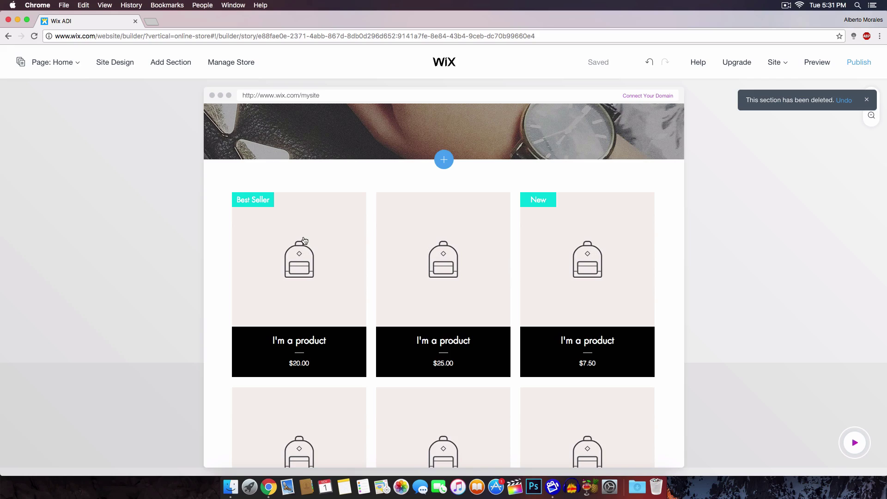
pyautogui.scroll(-1, 305, 240)
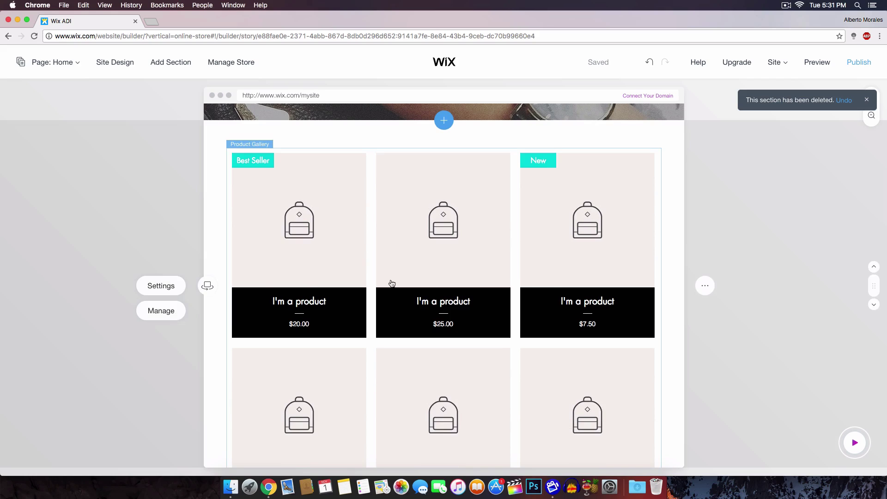
pyautogui.rightClick(165, 312)
pyautogui.click(156, 308)
pyautogui.click(156, 308)
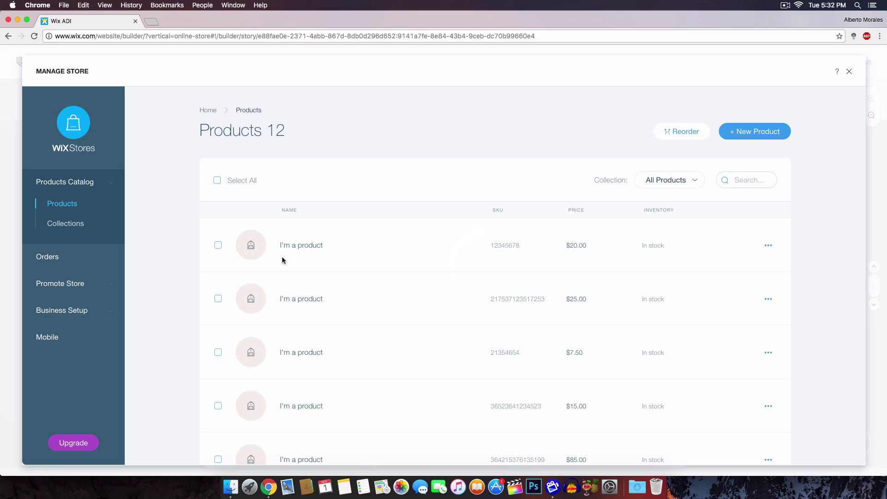
pyautogui.scroll(-5, 336, 250)
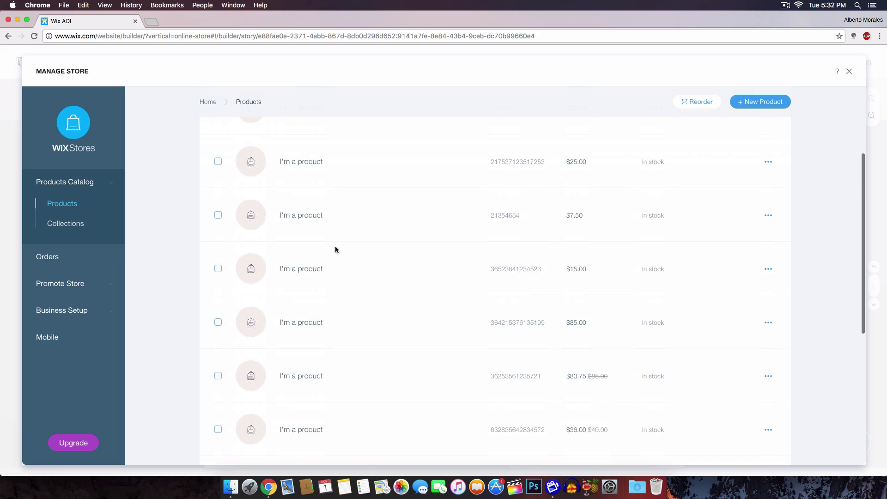
pyautogui.scroll(3, 336, 249)
pyautogui.scroll(-4, 336, 249)
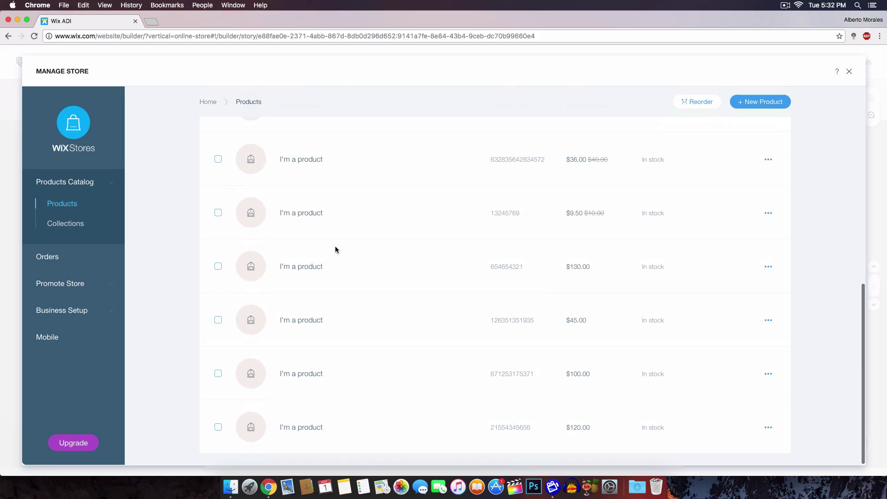
pyautogui.scroll(6, 336, 248)
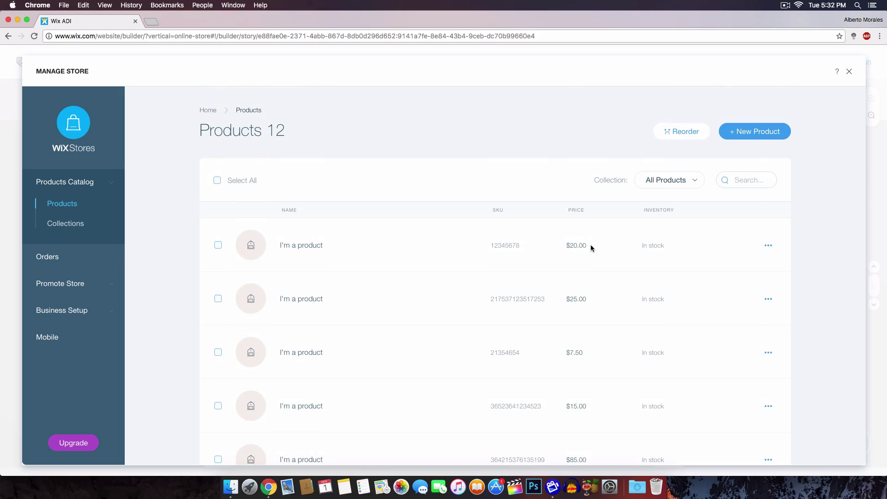
# Step: Try selecting the first product and then all products, clearing each selection again
pyautogui.click(218, 244)
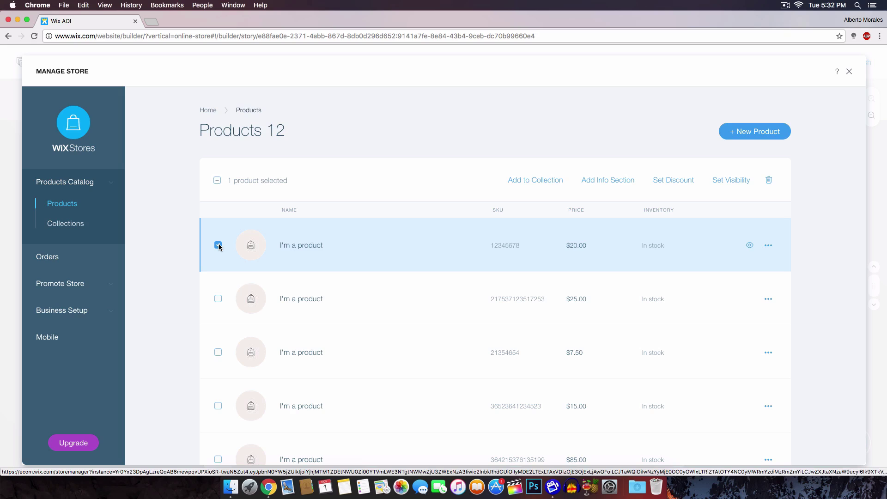
pyautogui.click(218, 245)
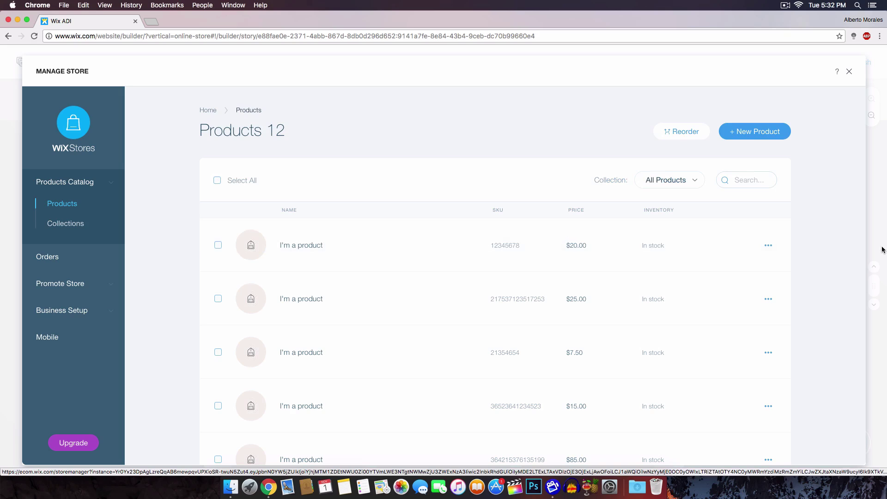
pyautogui.click(217, 181)
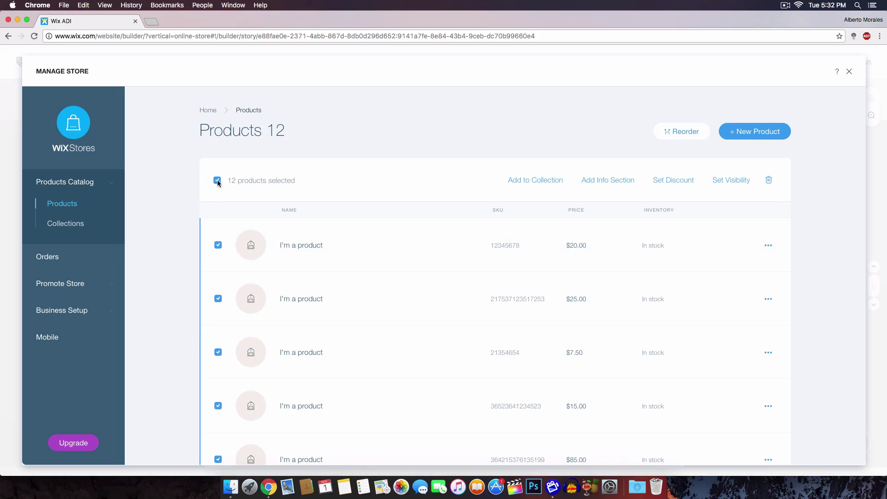
pyautogui.click(216, 181)
# Step: Check the extra actions for the first product in the list and open that product for editing
pyautogui.click(769, 247)
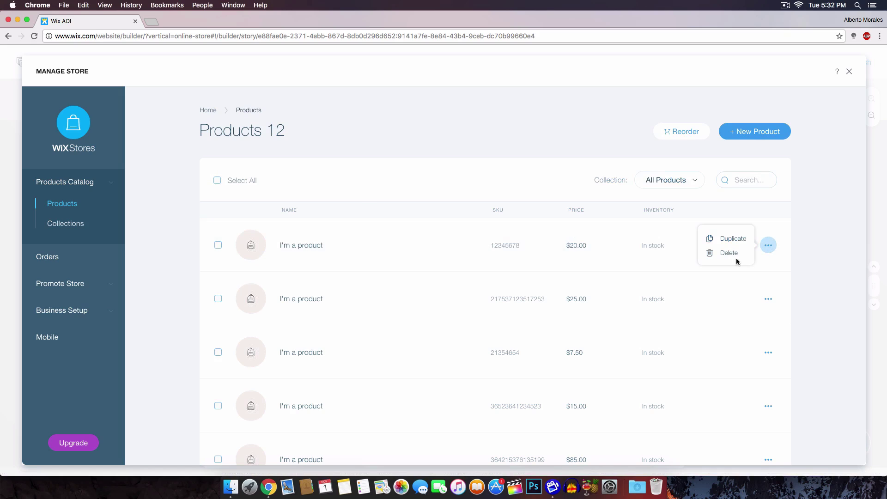
pyautogui.click(473, 241)
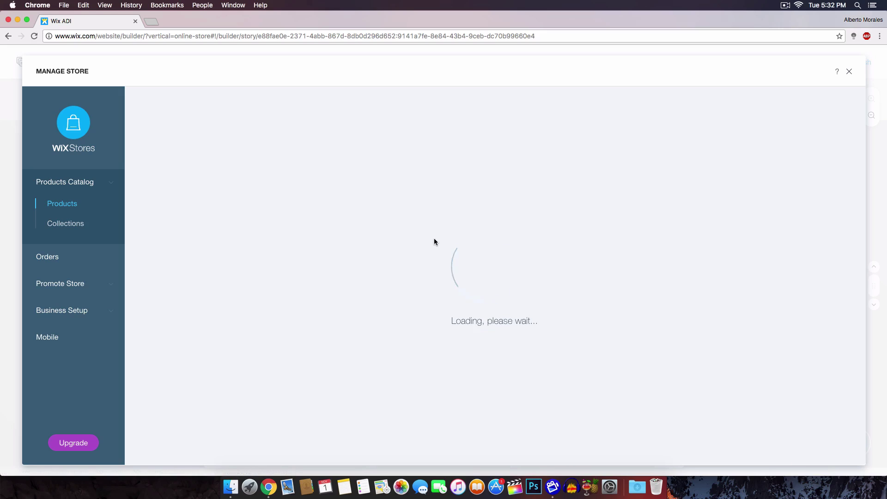
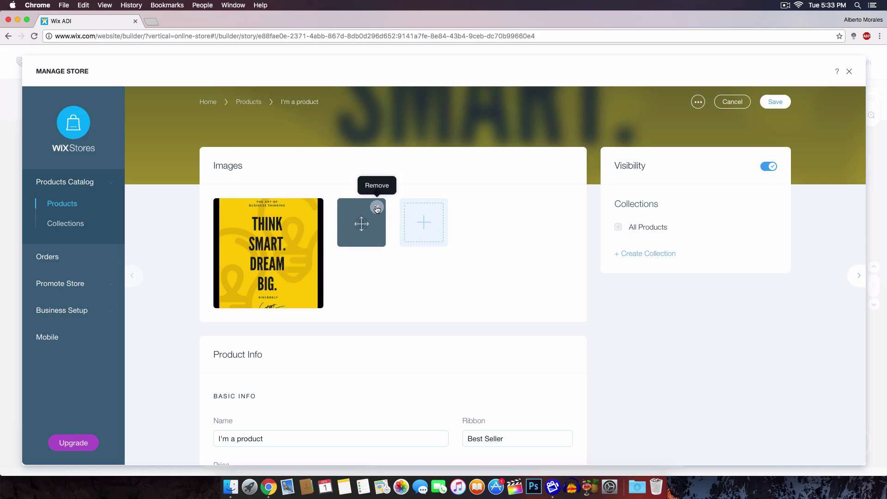
# Step: Remove the product's second image and rename the product Limited Edition Poster (Signed)
pyautogui.click(377, 209)
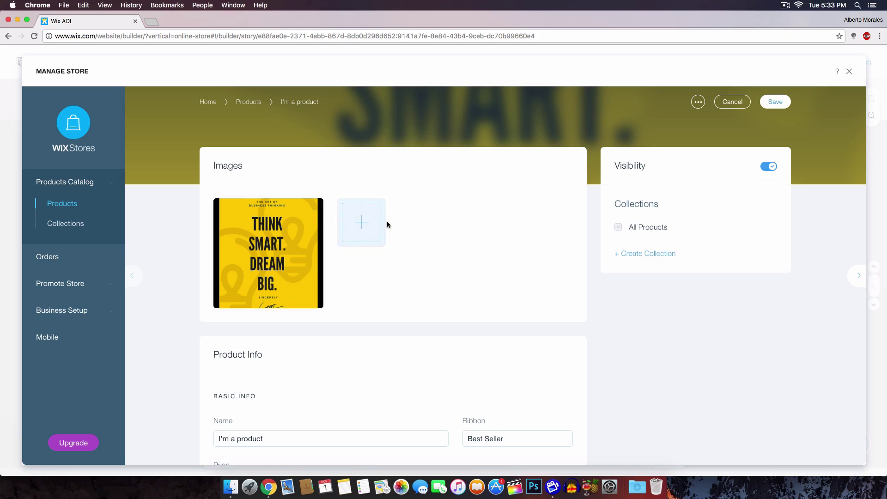
pyautogui.scroll(-5, 406, 237)
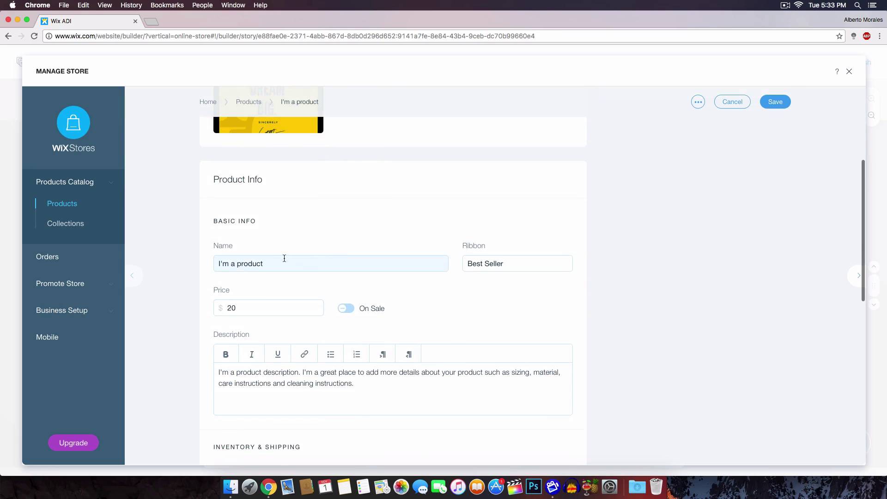
pyautogui.moveTo(283, 257); pyautogui.dragTo(222, 255)
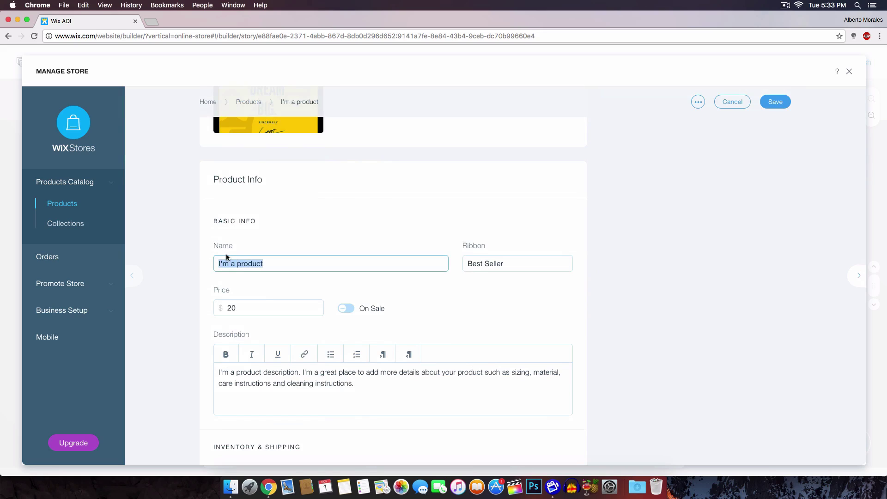
pyautogui.write('=')
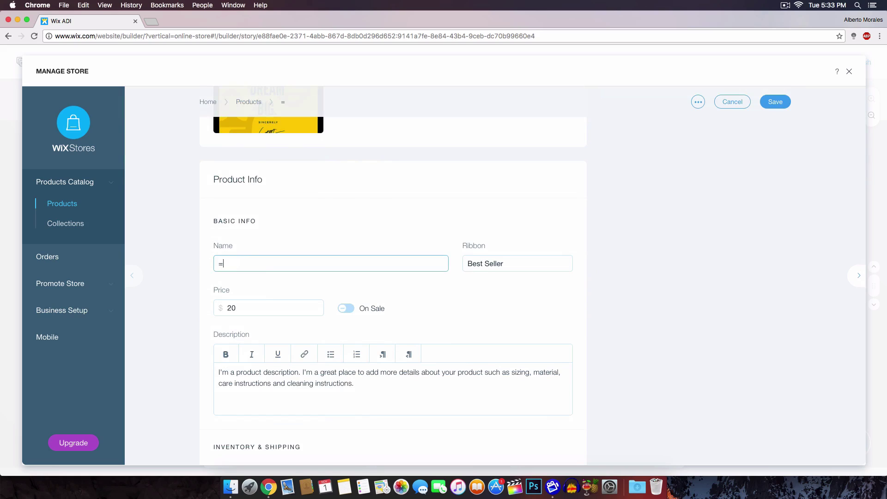
pyautogui.press('BackSpace')
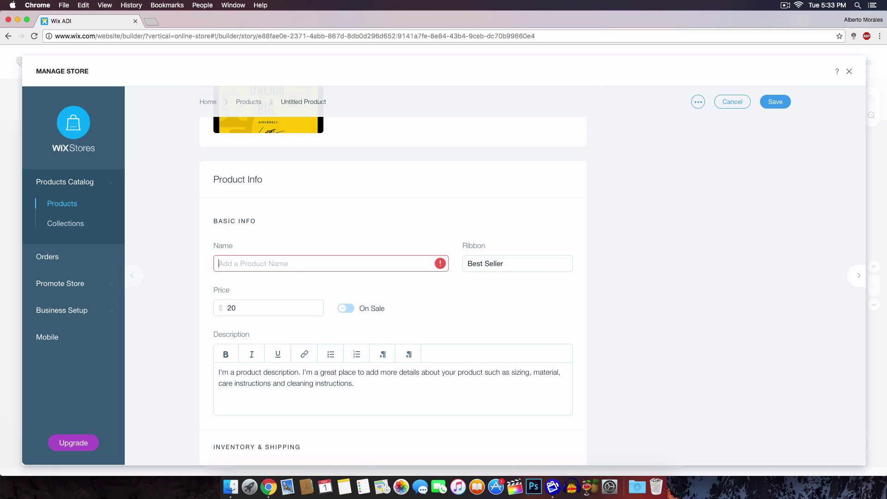
pyautogui.write('Limited Edition Poster (Signed)')
# Step: Review the poster's price, description, stock status choices, additional info sections and product option settings
pyautogui.moveTo(267, 307); pyautogui.dragTo(224, 305)
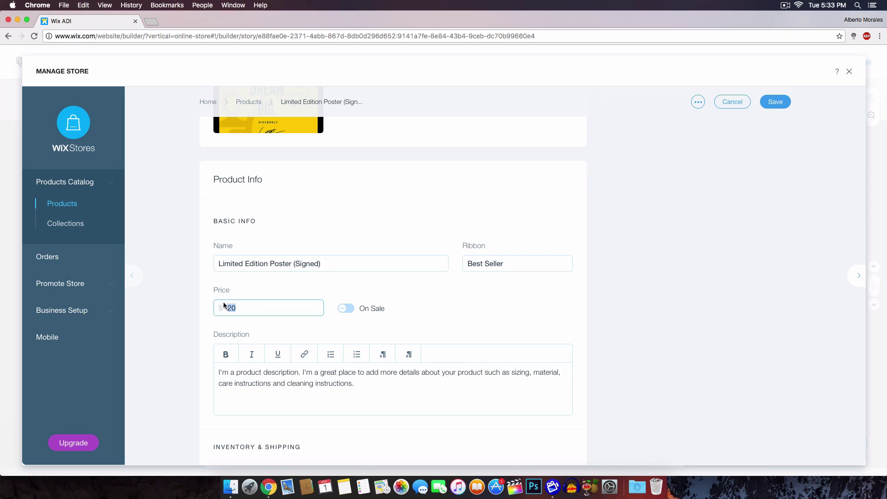
pyautogui.scroll(-5, 204, 295)
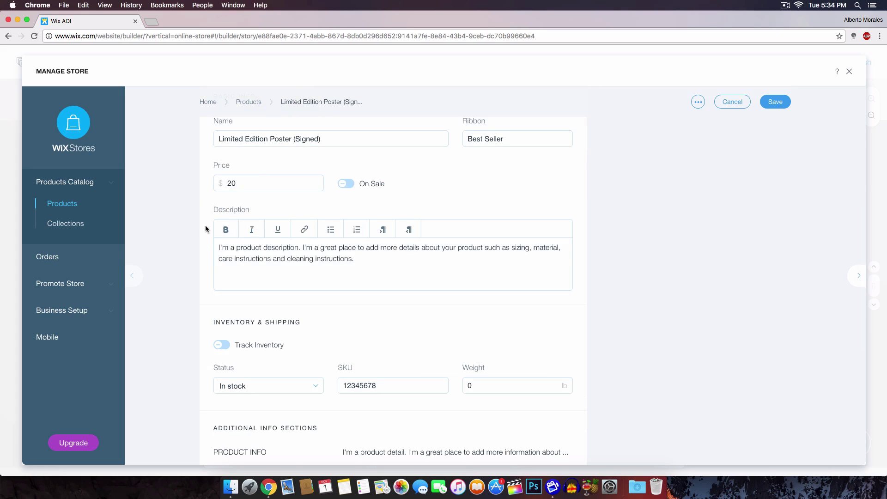
pyautogui.scroll(-5, 397, 260)
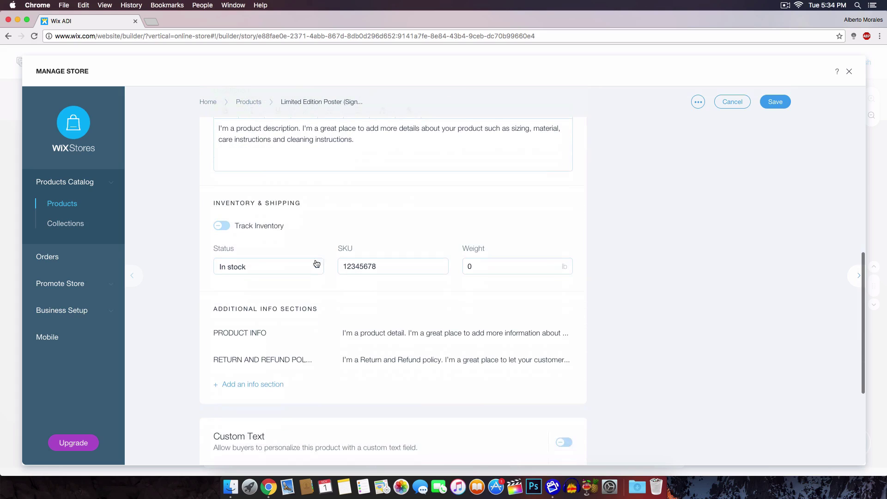
pyautogui.scroll(-1, 316, 264)
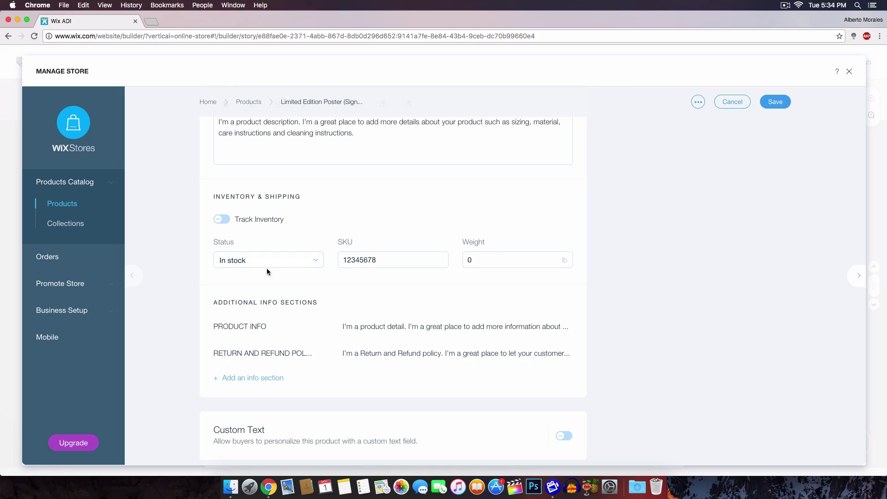
pyautogui.click(250, 261)
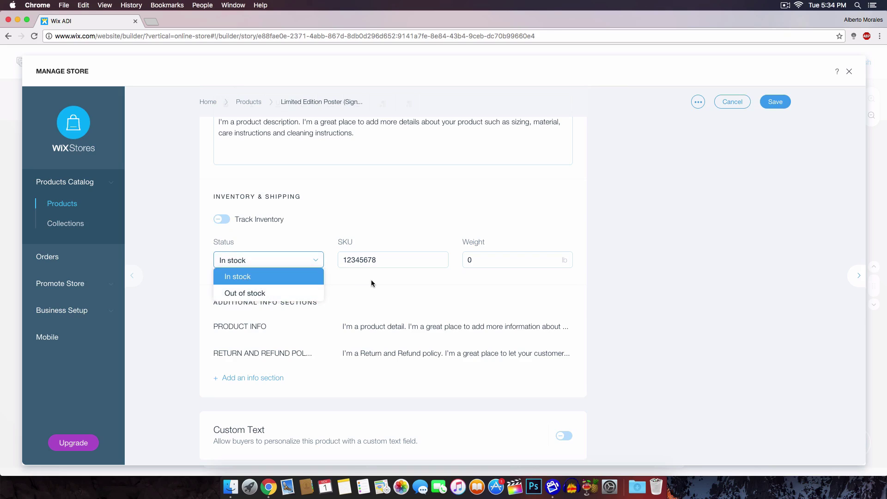
pyautogui.scroll(-3, 372, 284)
pyautogui.scroll(-2, 497, 295)
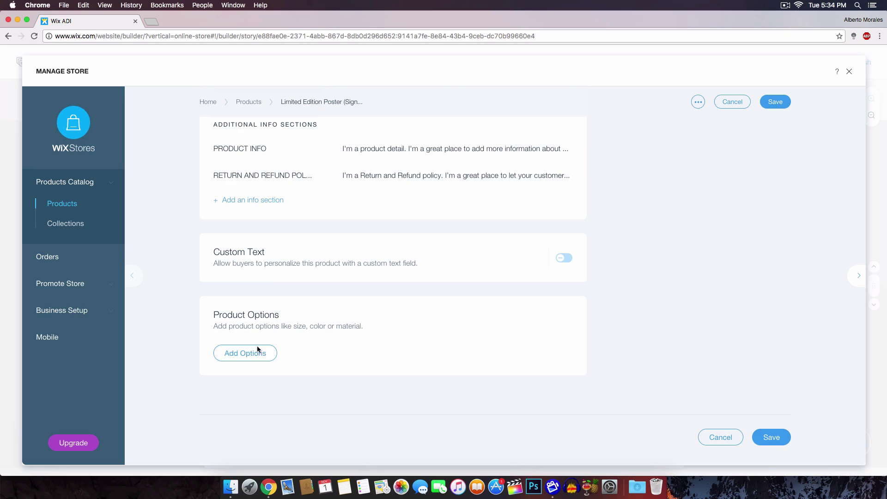
# Step: Add a list-type option to the poster with the choices Small, Medium and Large, and save the product
pyautogui.click(240, 353)
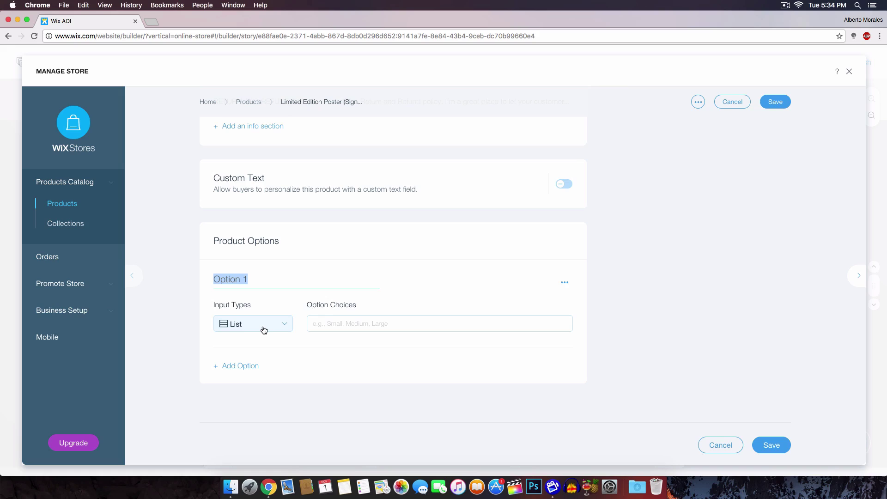
pyautogui.click(264, 330)
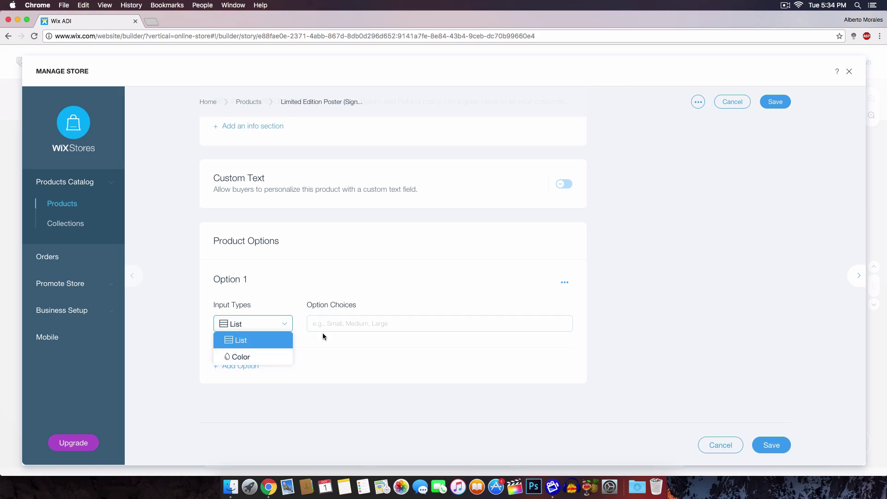
pyautogui.click(234, 338)
pyautogui.click(339, 325)
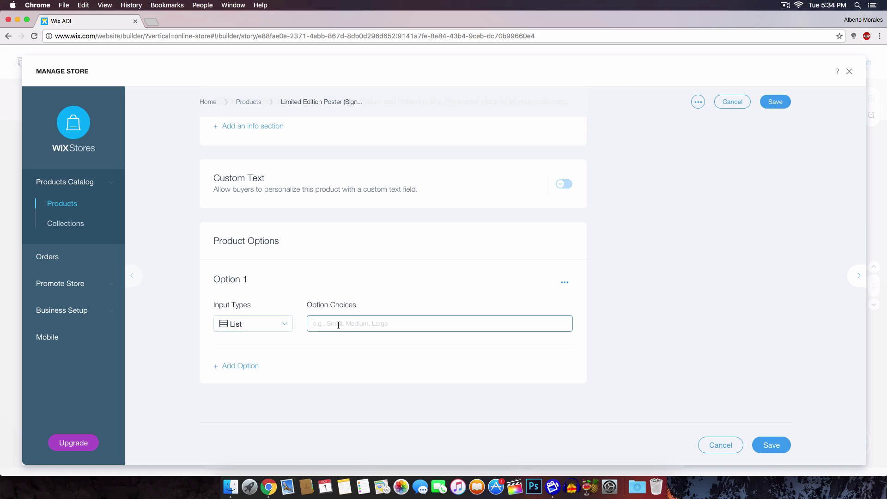
pyautogui.write('Small')
pyautogui.press('Return')
pyautogui.write('Medium')
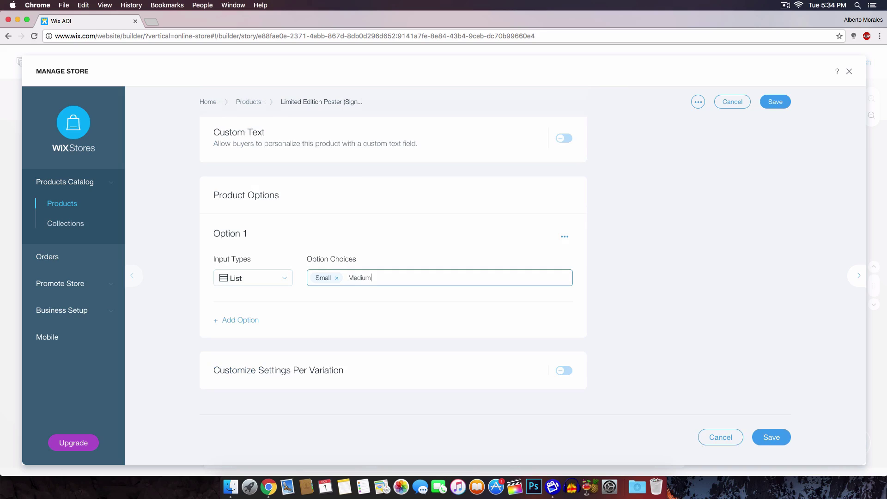
pyautogui.press('Return')
pyautogui.write('Large')
pyautogui.press('Return')
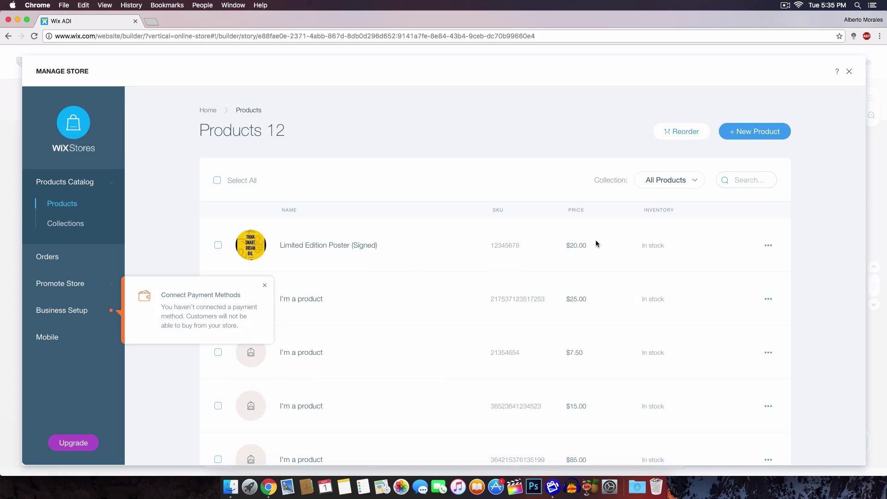
# Step: Look through the payment methods available in the store's business setup, and close store management
pyautogui.click(736, 254)
pyautogui.click(62, 314)
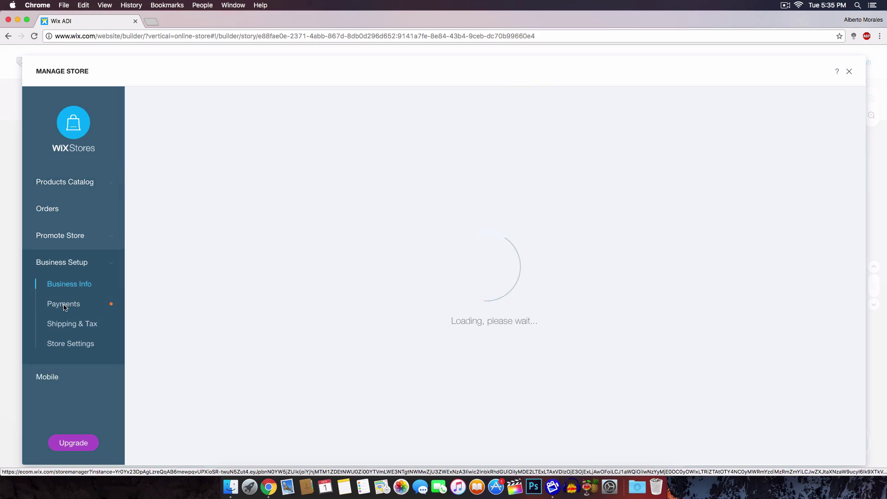
pyautogui.click(64, 306)
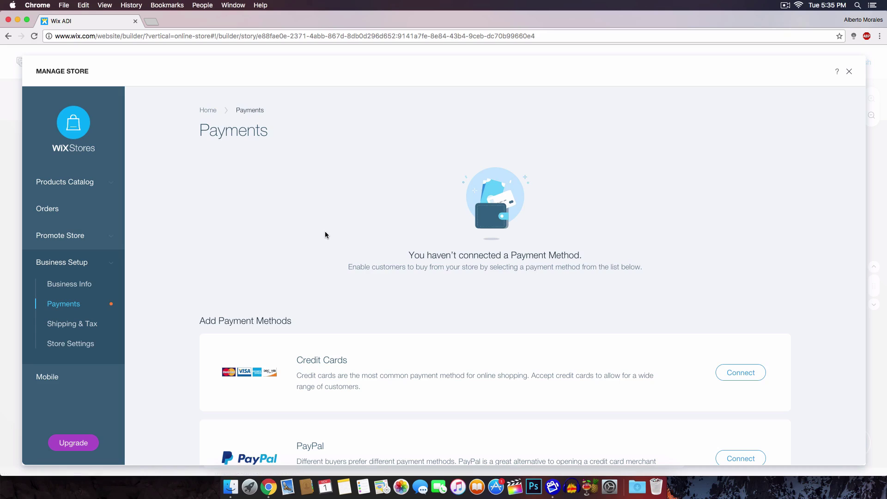
pyautogui.scroll(-3, 327, 231)
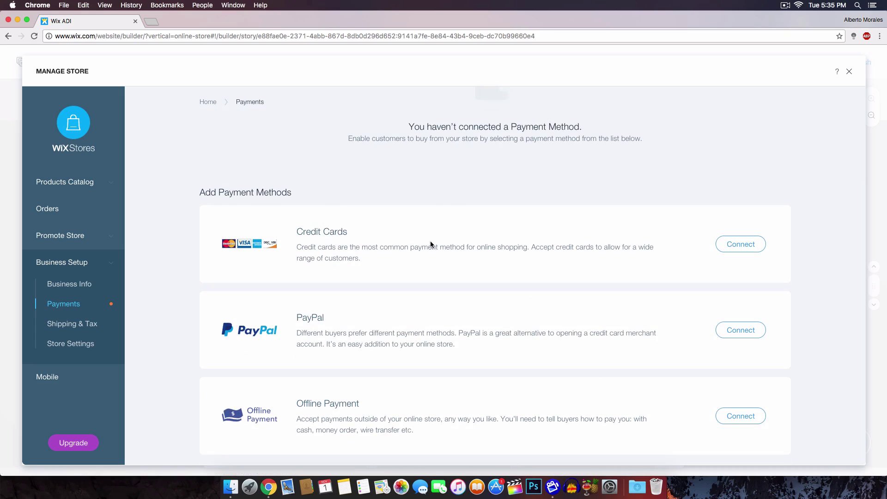
pyautogui.scroll(-1, 315, 245)
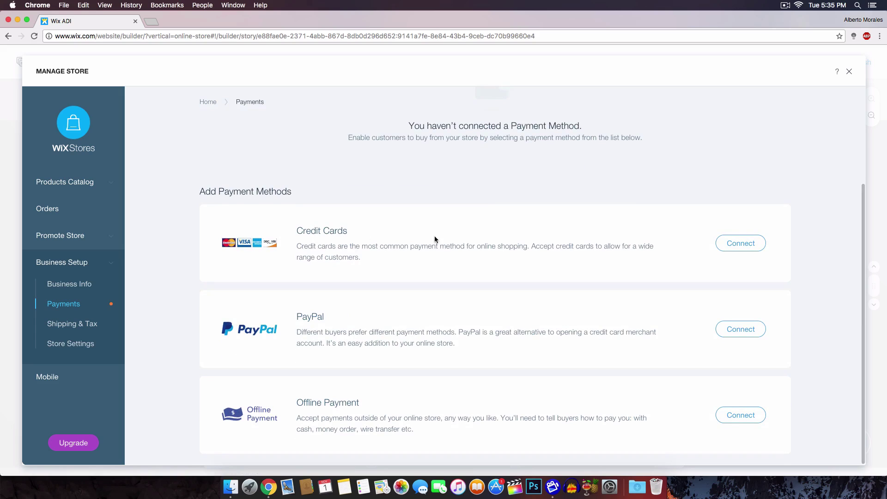
pyautogui.scroll(3, 611, 316)
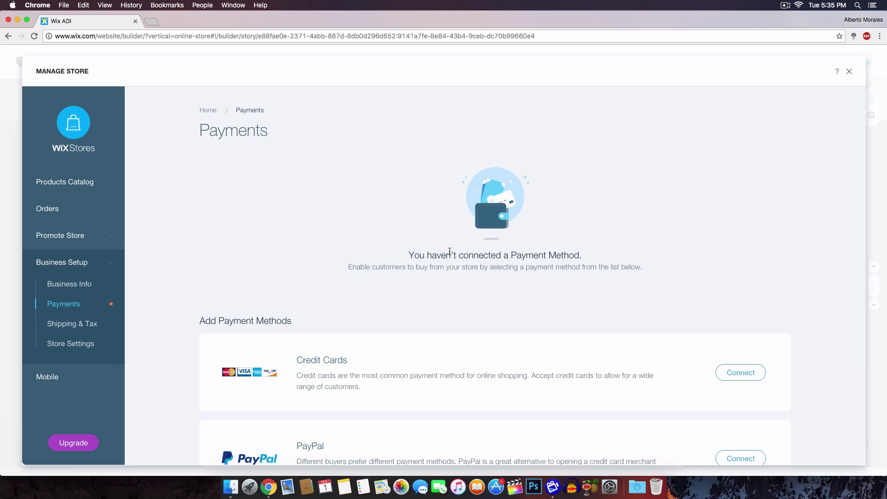
pyautogui.click(850, 73)
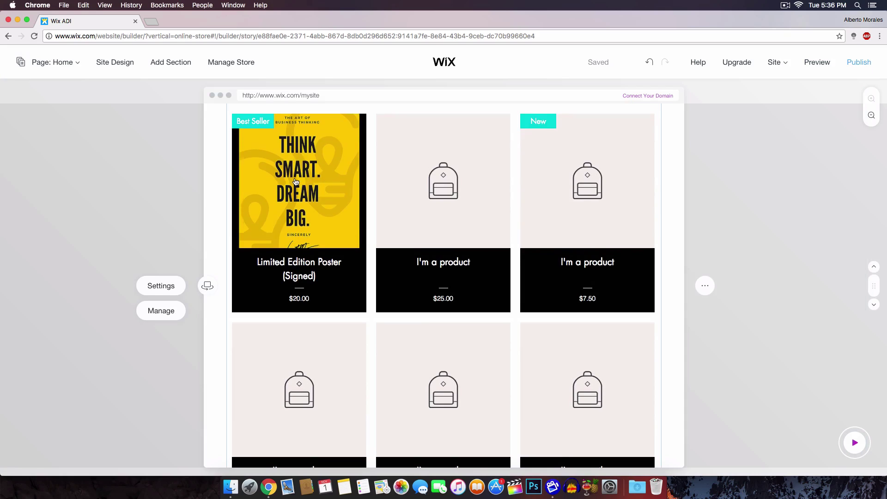
# Step: Open the homepage product gallery's settings, keep the All Products collection and set the image ratio to 3:4
pyautogui.click(281, 219)
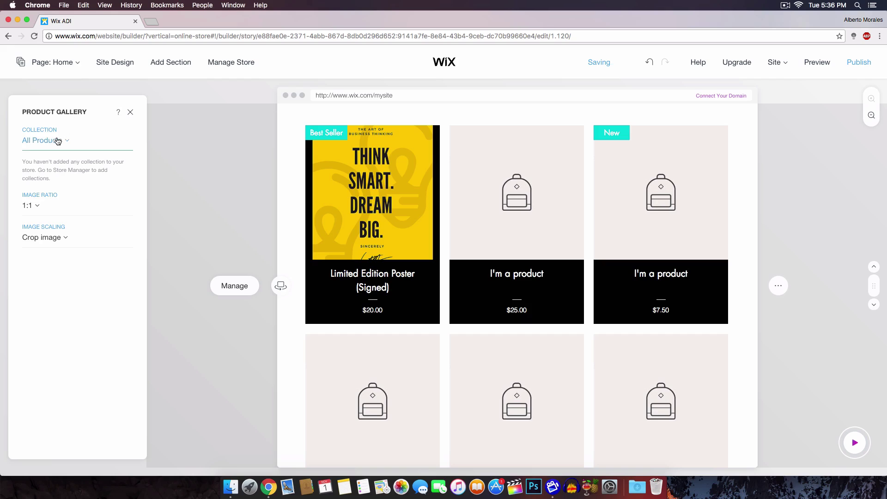
pyautogui.click(52, 142)
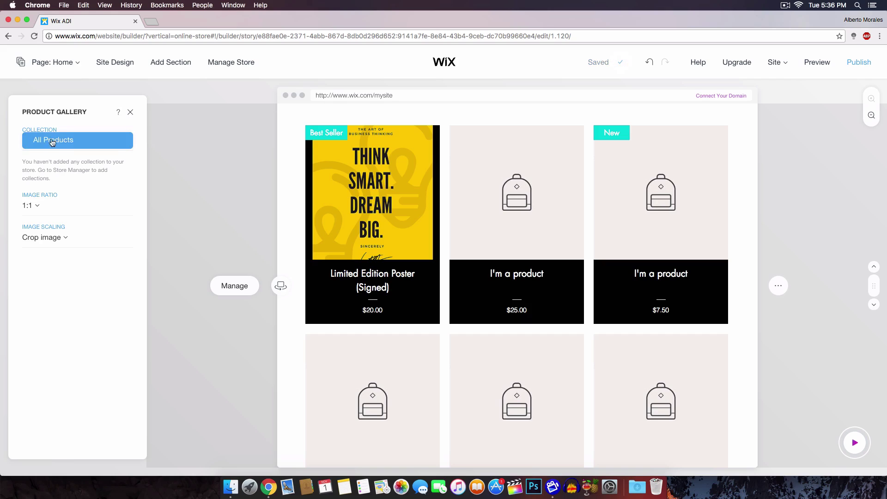
pyautogui.click(51, 139)
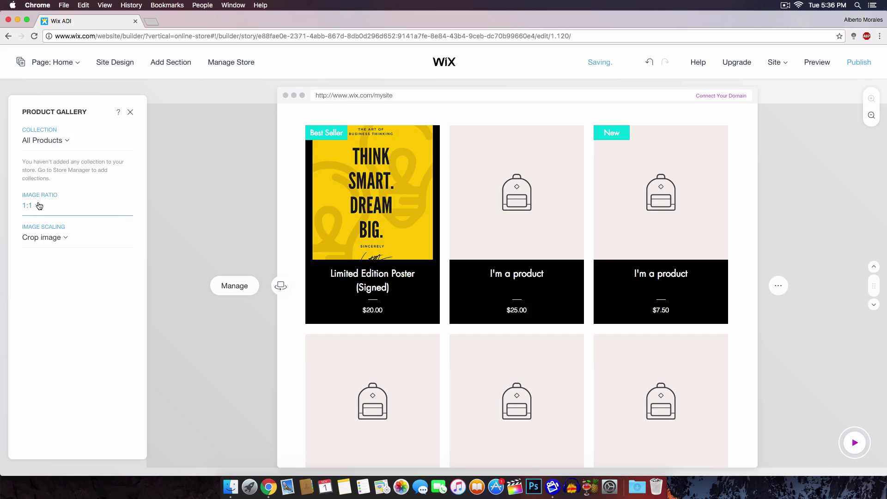
pyautogui.click(37, 206)
pyautogui.click(35, 210)
pyautogui.click(37, 206)
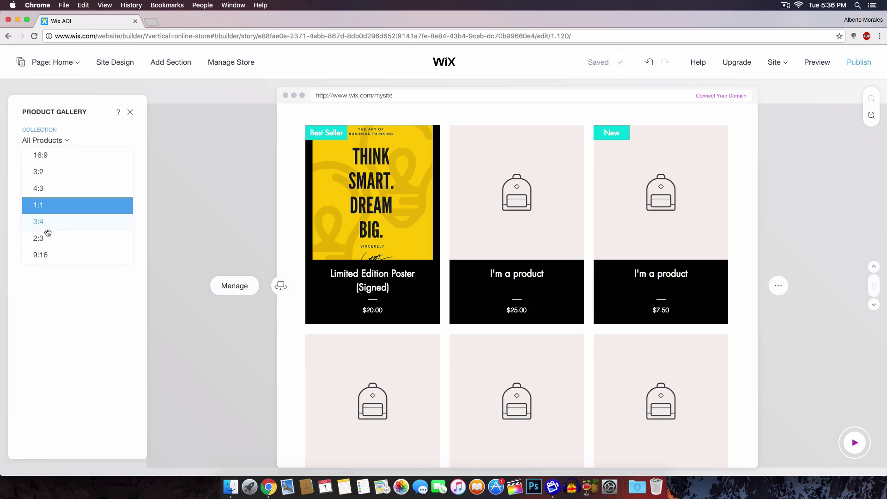
pyautogui.click(46, 223)
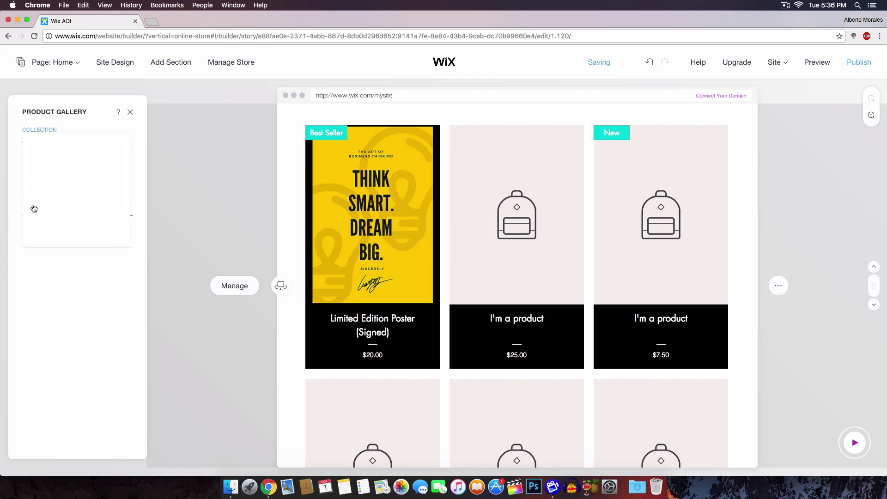
# Step: Set the product gallery's image scaling to Scale to fit and close its settings
pyautogui.click(48, 238)
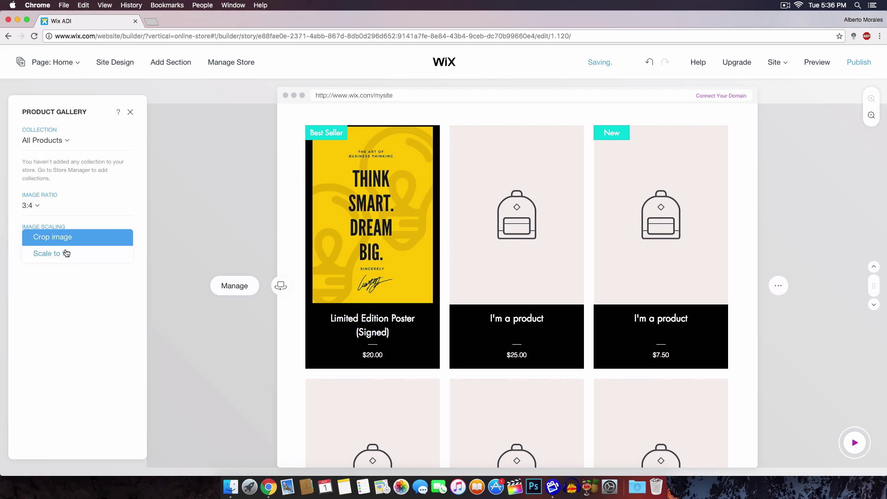
pyautogui.click(69, 254)
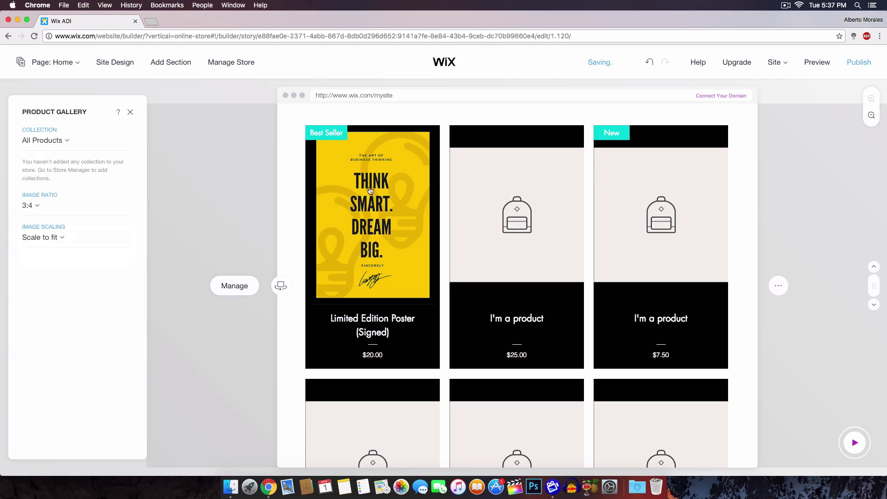
pyautogui.click(130, 113)
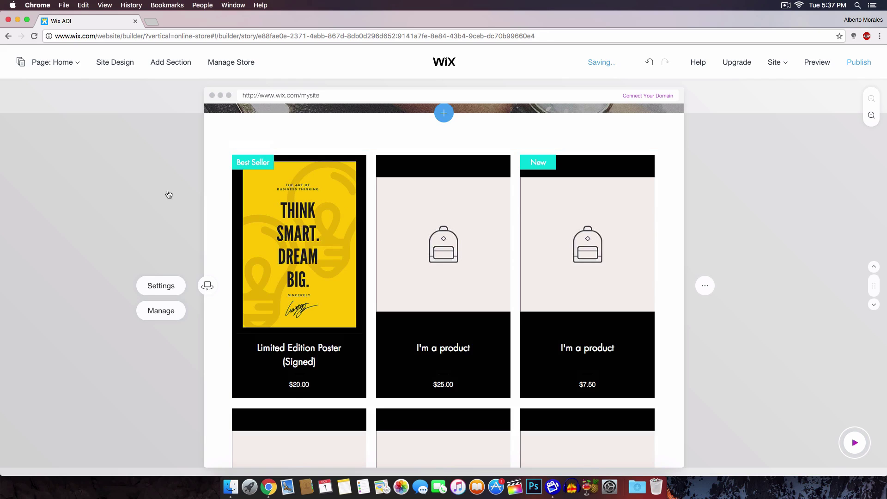
# Step: Change the homepage Welcome section's title to Merch and its subtitle to KingTutsPro
pyautogui.scroll(-8, 168, 194)
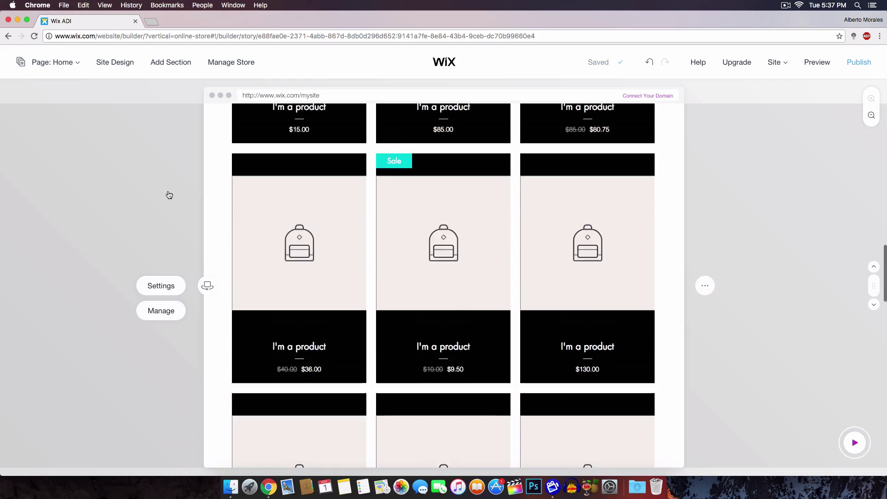
pyautogui.scroll(10, 169, 194)
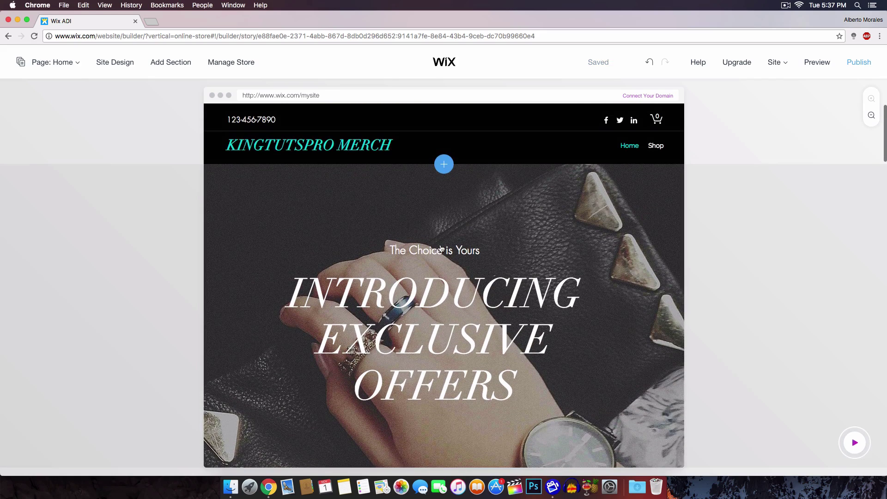
pyautogui.scroll(-1, 441, 250)
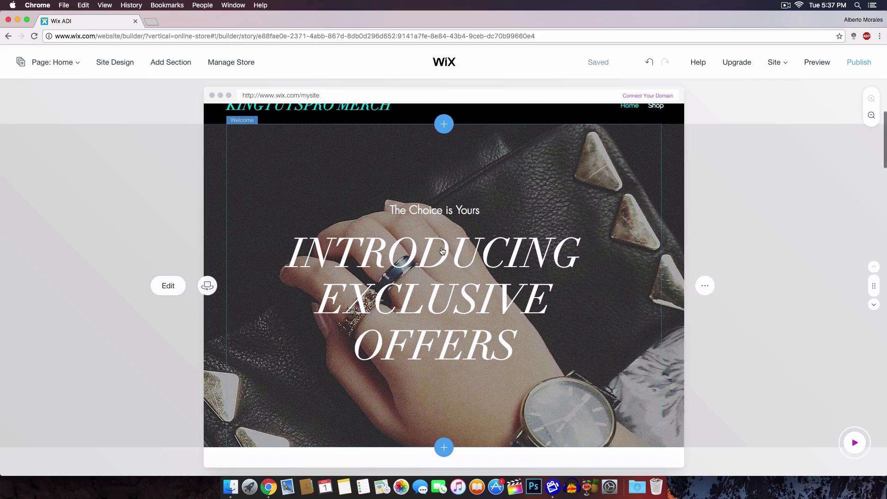
pyautogui.click(169, 285)
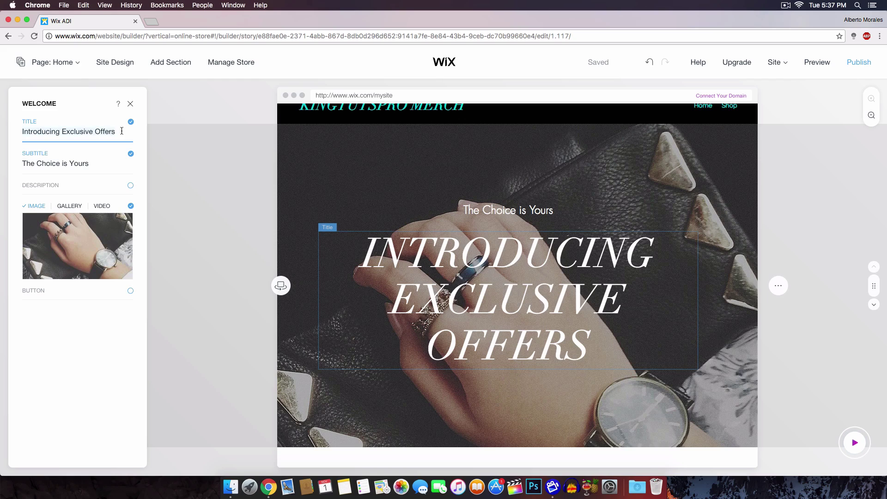
pyautogui.write('Merch')
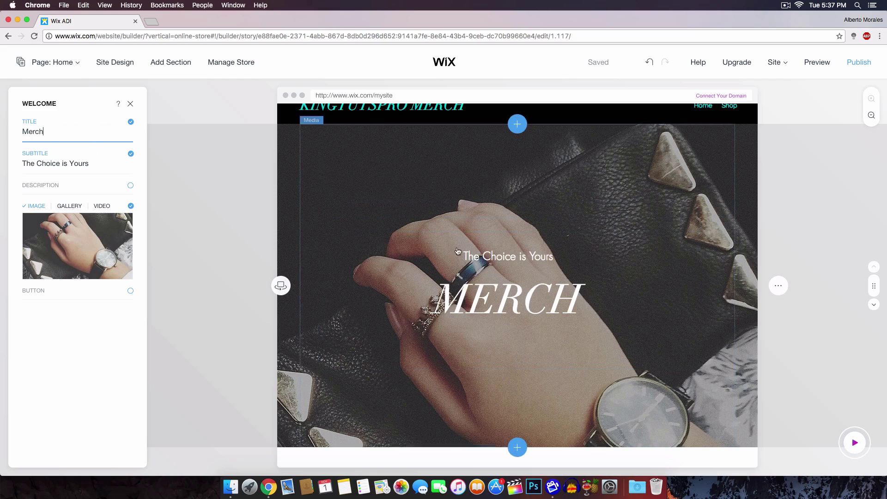
pyautogui.click(39, 161)
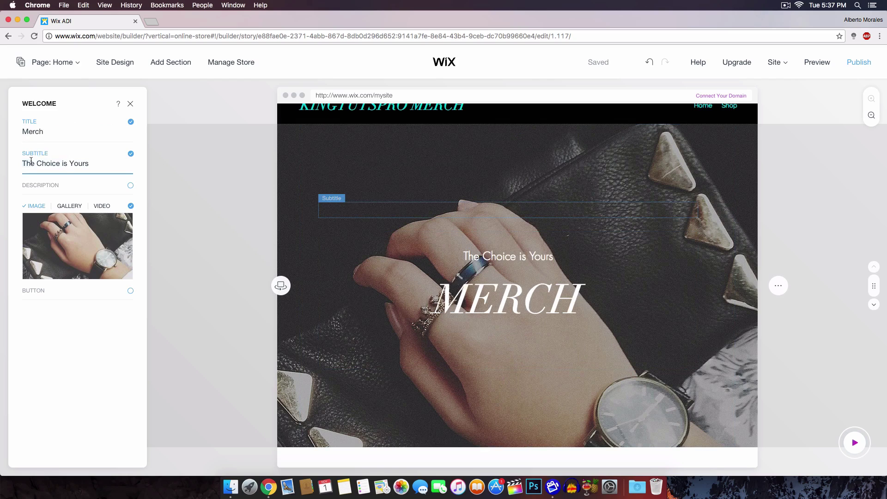
pyautogui.write('KingTutsp')
pyautogui.press('BackSpace')
pyautogui.write('Pro')
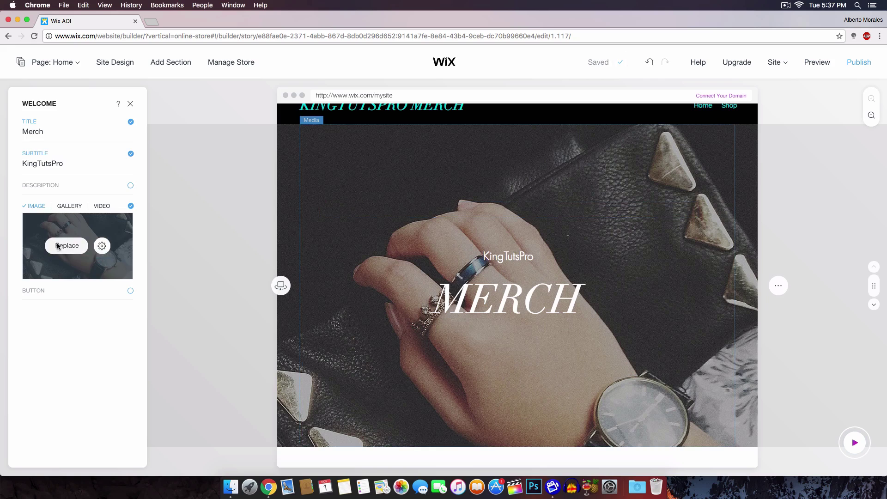
# Step: Replace the Welcome section's image with the uploaded photo of a man in a cap, and open the image's settings
pyautogui.click(58, 246)
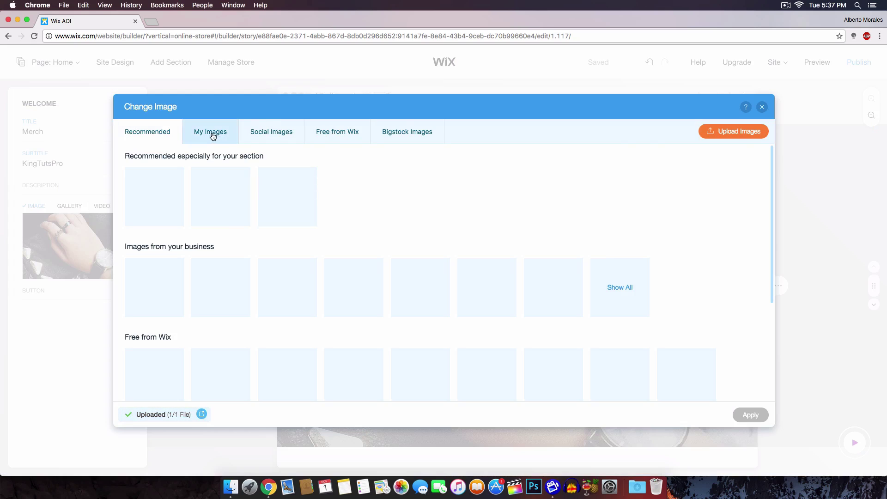
pyautogui.click(212, 135)
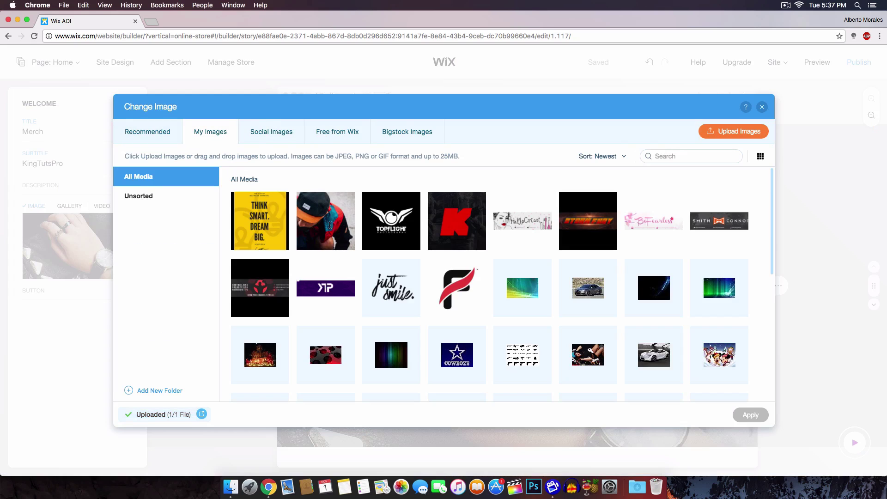
pyautogui.click(329, 209)
pyautogui.click(753, 412)
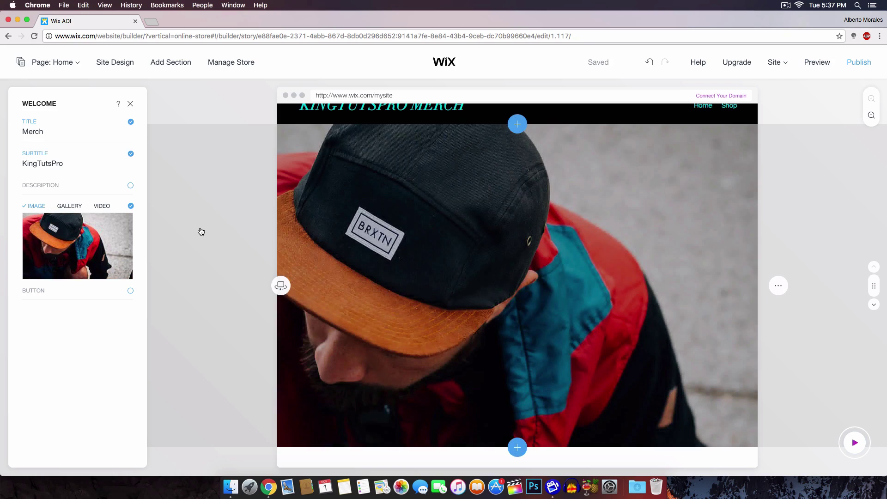
pyautogui.click(62, 229)
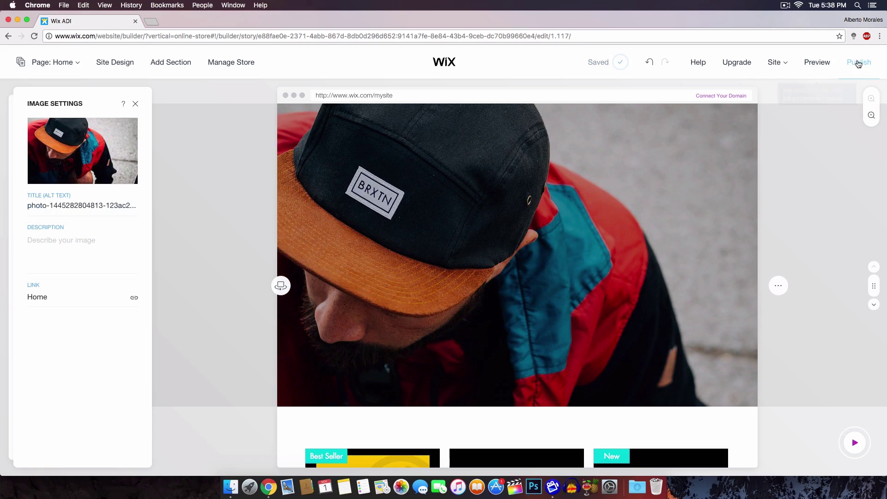
# Step: Publish the site on a free Wix.com domain with the address ending kingtutspro
pyautogui.click(858, 61)
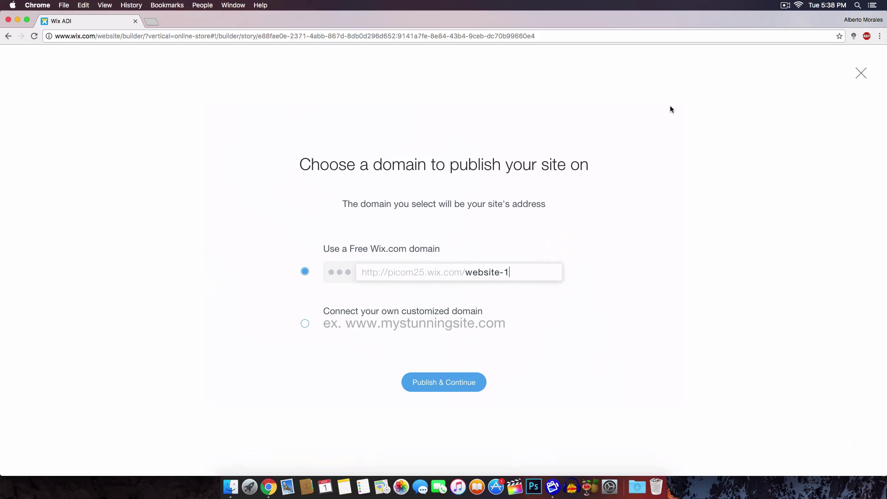
pyautogui.press('BackSpace')
pyautogui.press('BackSpace')
pyautogui.press('BackSpace')
pyautogui.press('BackSpace')
pyautogui.press('BackSpace')
pyautogui.press('BackSpace')
pyautogui.press('BackSpace')
pyautogui.press('BackSpace')
pyautogui.press('BackSpace')
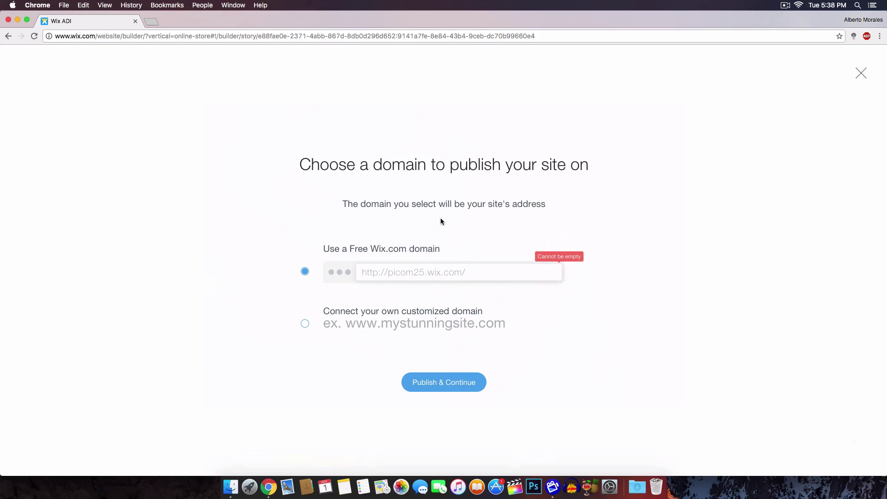
pyautogui.write('king')
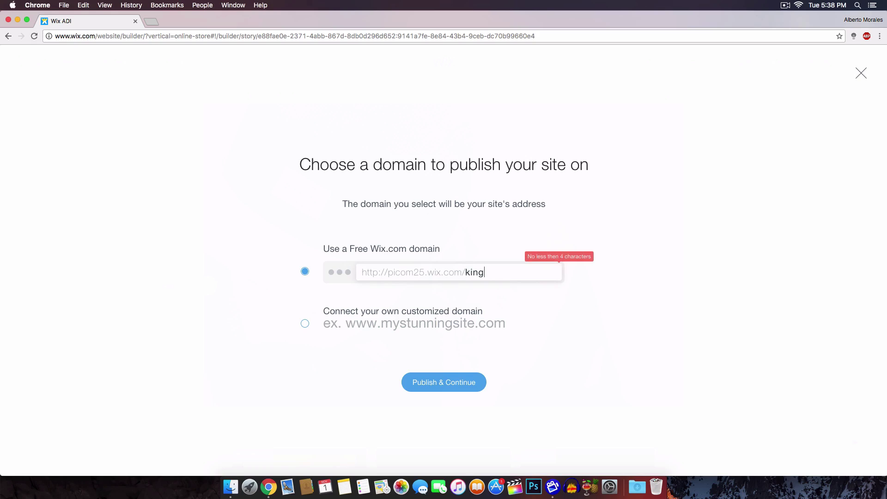
pyautogui.write('uttutspro')
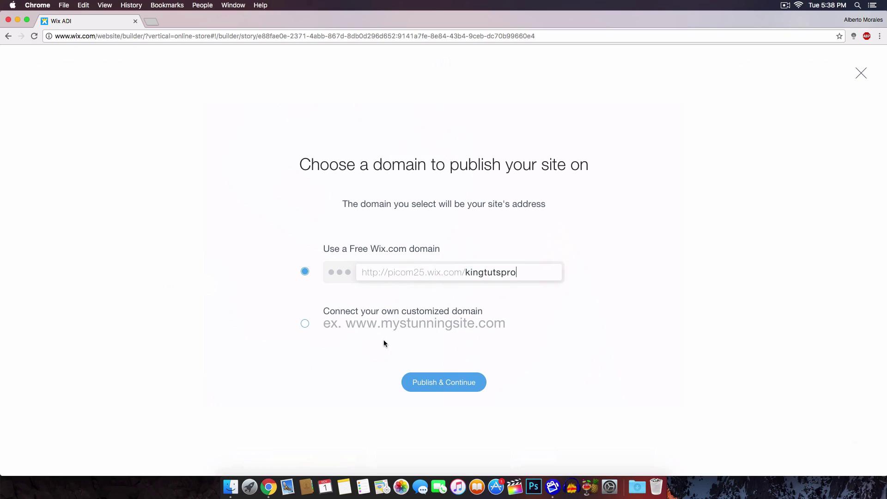
pyautogui.click(428, 382)
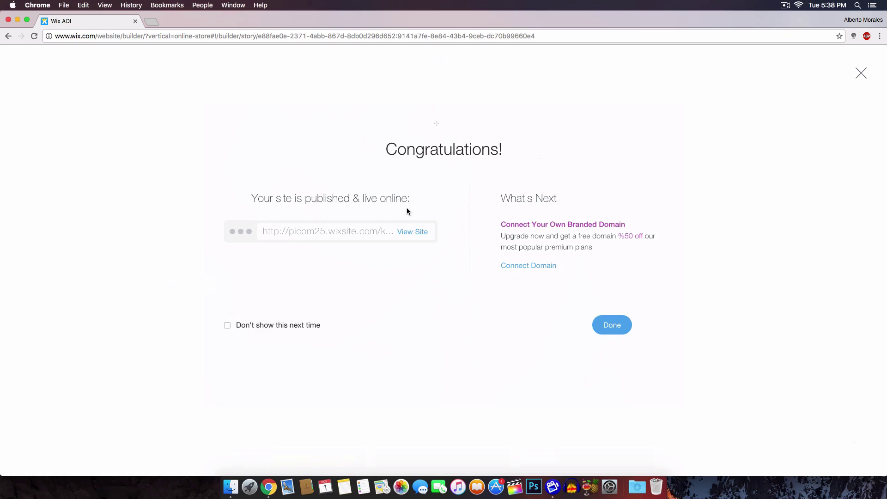
# Step: Open the published site and look over its homepage banner and product gallery
pyautogui.click(416, 233)
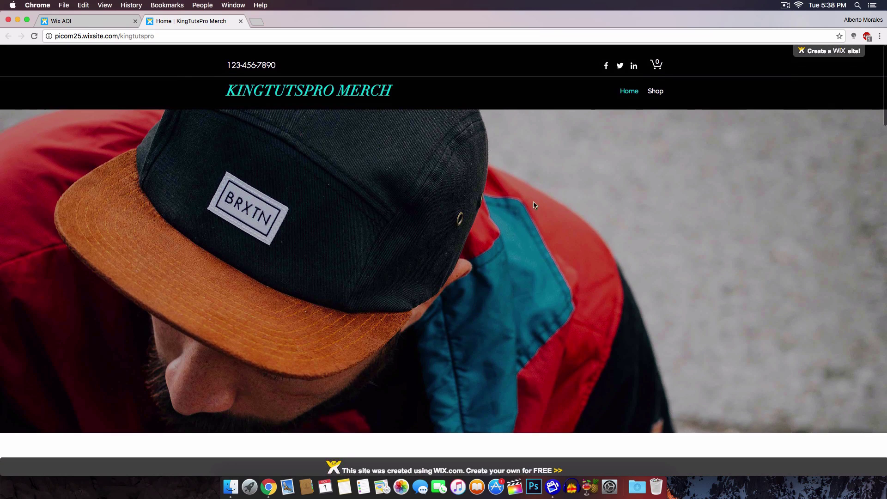
pyautogui.scroll(-10, 239, 143)
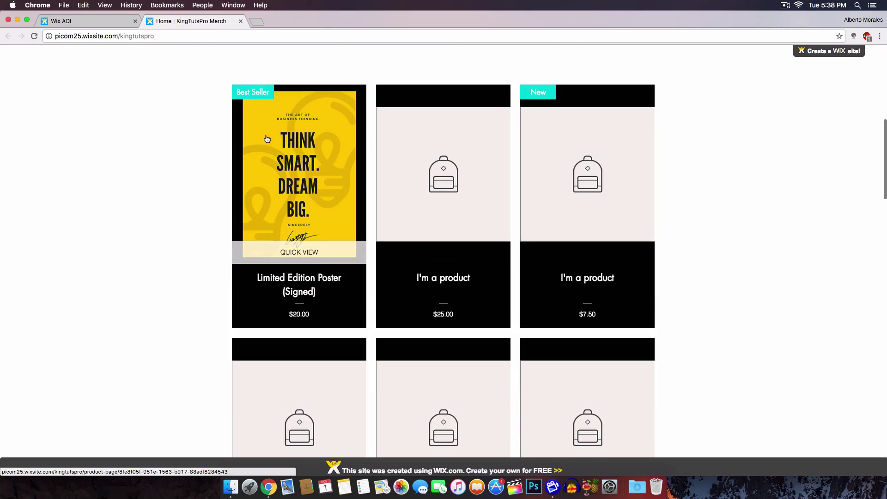
pyautogui.scroll(-4, 281, 141)
pyautogui.scroll(3, 413, 138)
pyautogui.scroll(3, 413, 139)
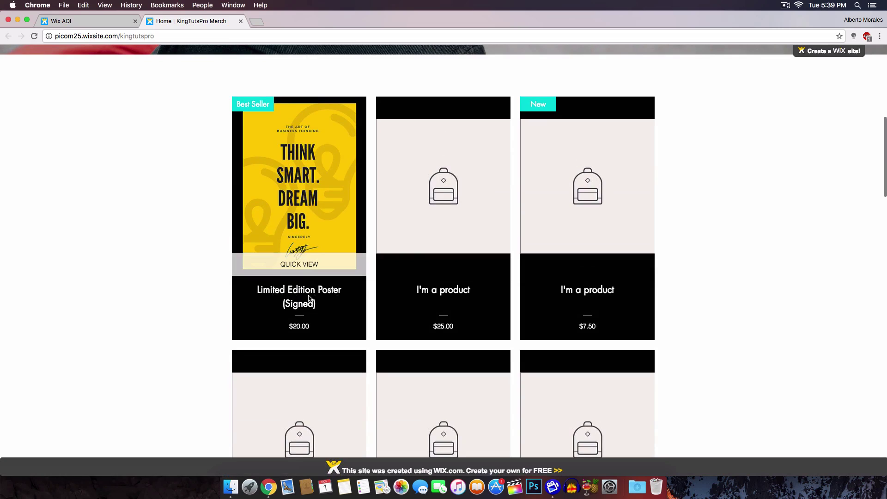
# Step: Open the Limited Edition Poster (Signed) product page and choose the Medium option with quantity 1
pyautogui.click(295, 171)
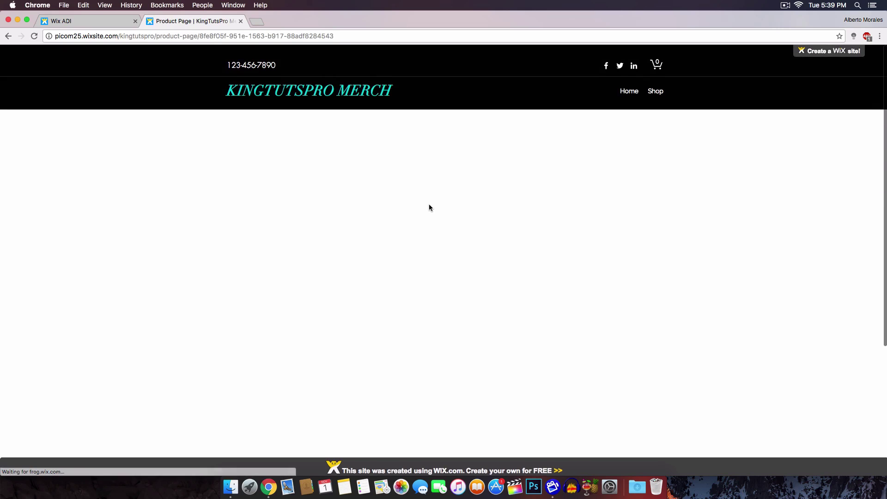
pyautogui.scroll(3, 429, 203)
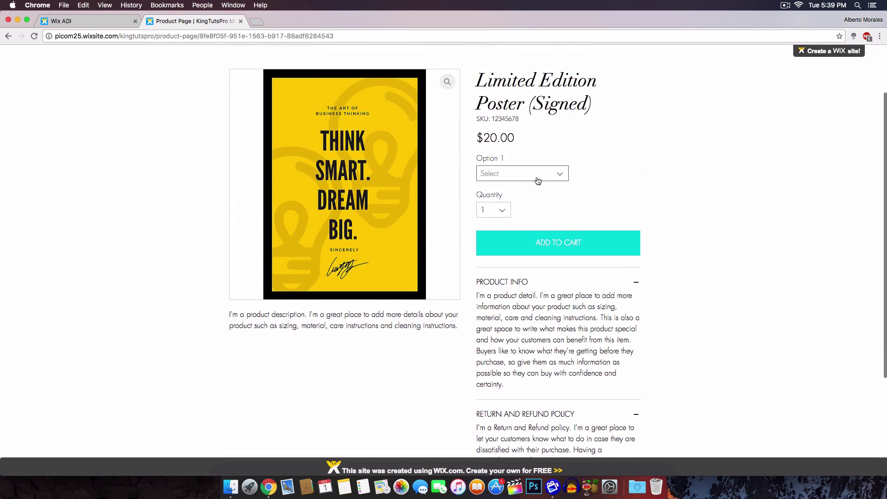
pyautogui.click(522, 173)
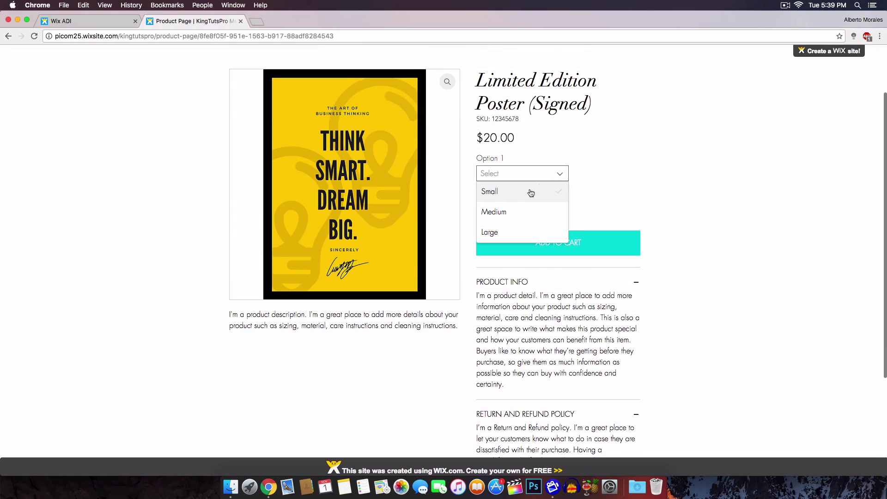
pyautogui.click(597, 179)
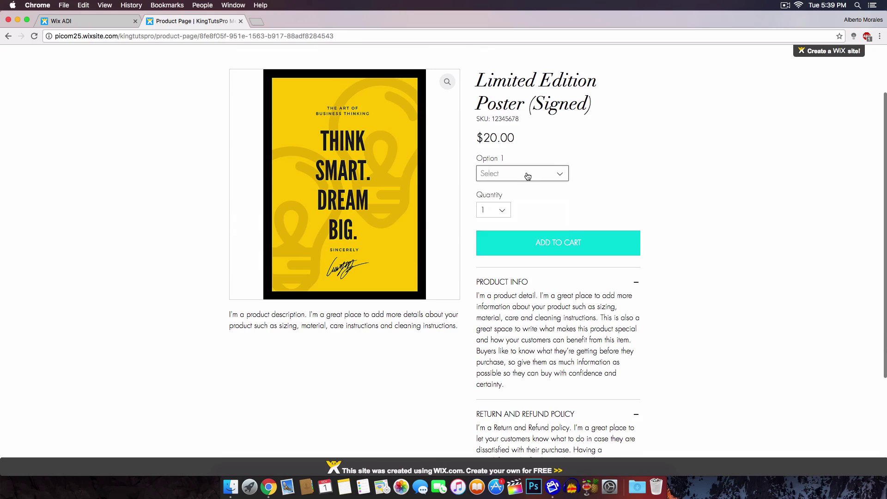
pyautogui.click(525, 174)
pyautogui.click(508, 212)
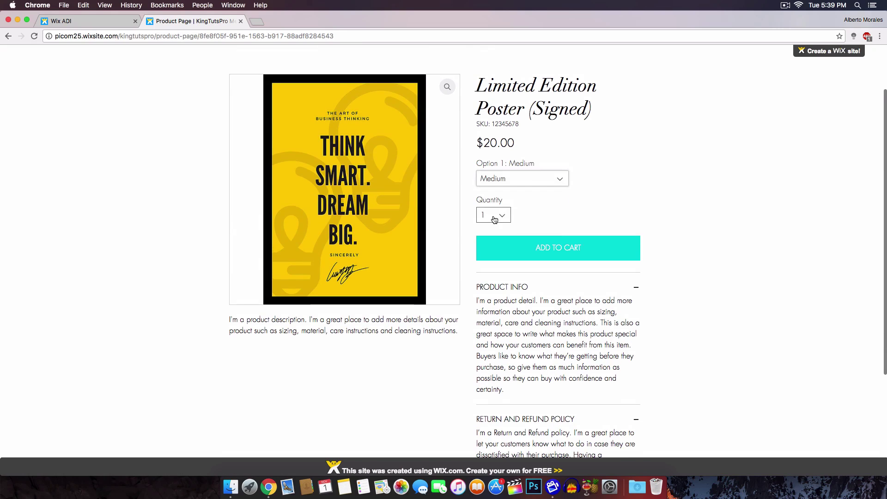
pyautogui.click(493, 216)
pyautogui.click(481, 232)
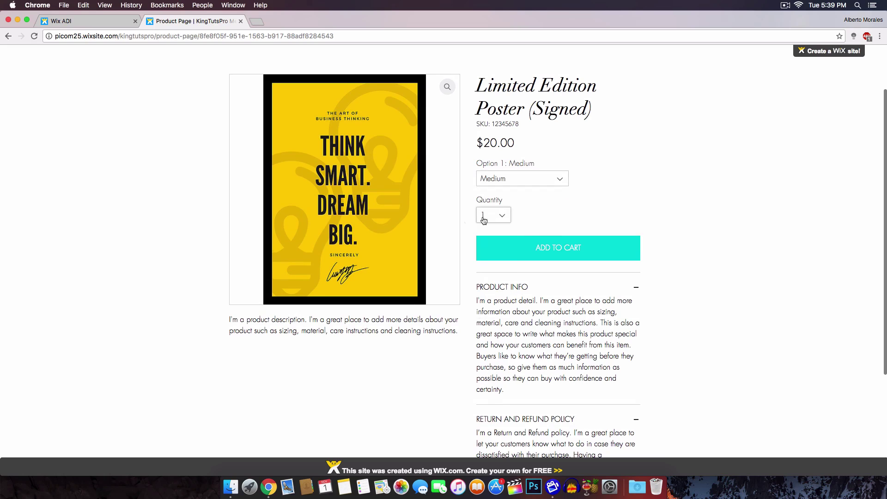
# Step: Review the poster's product details, add it to the cart and view the cart
pyautogui.scroll(-3, 543, 309)
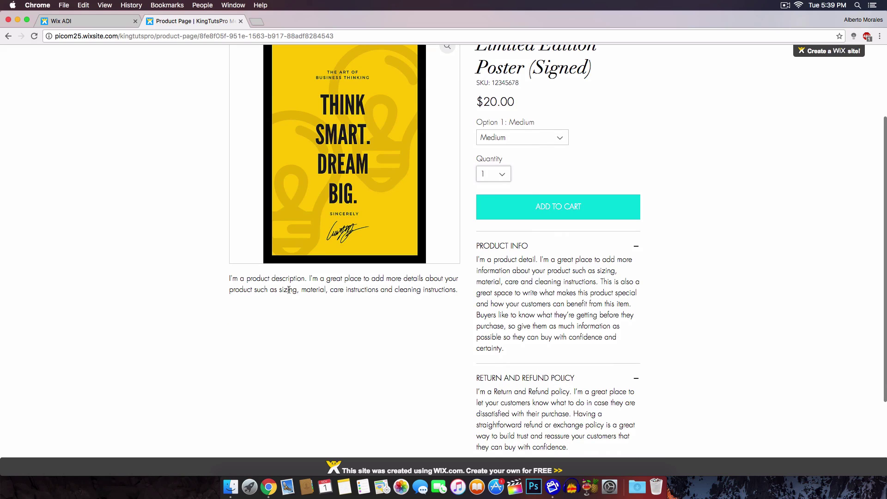
pyautogui.scroll(-2, 294, 291)
pyautogui.scroll(5, 295, 291)
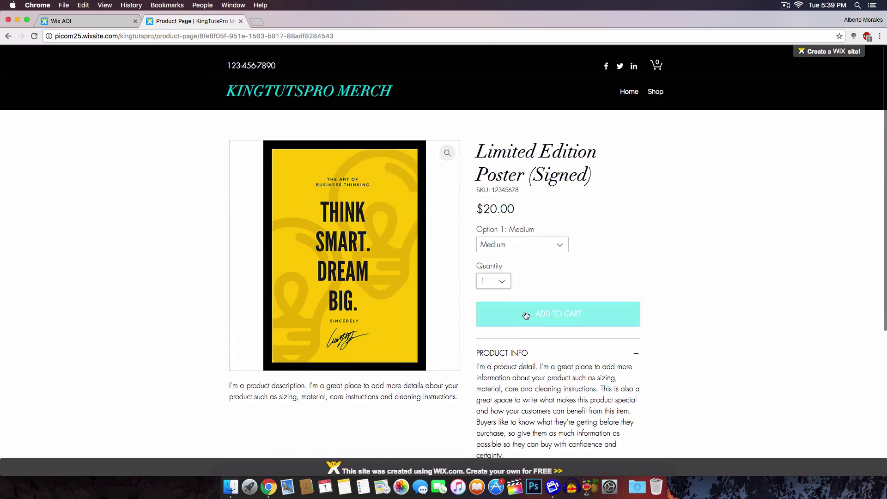
pyautogui.click(525, 316)
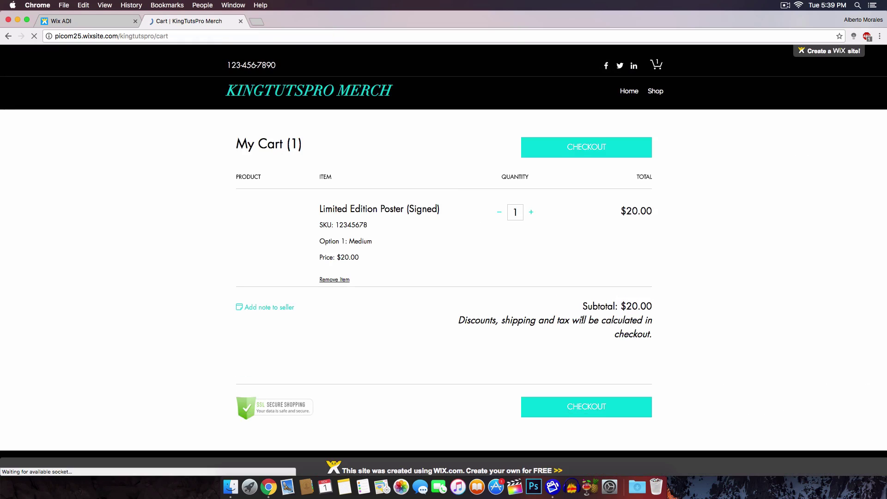
pyautogui.scroll(-1, 581, 319)
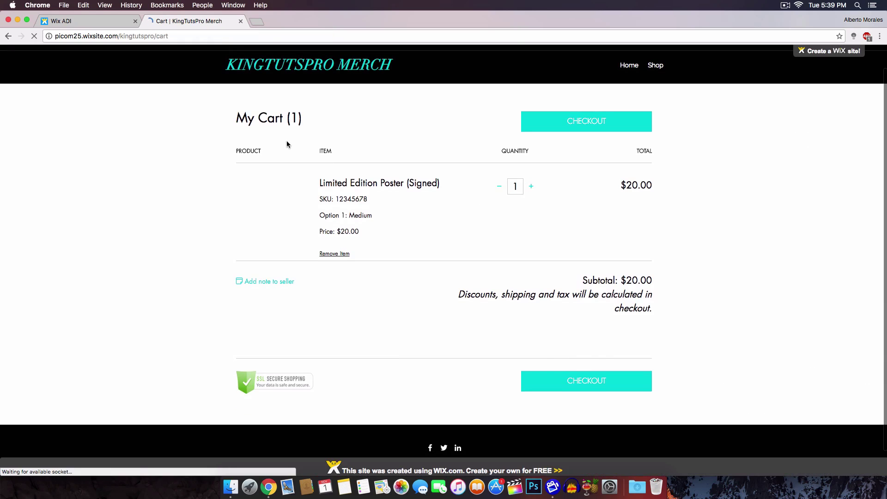